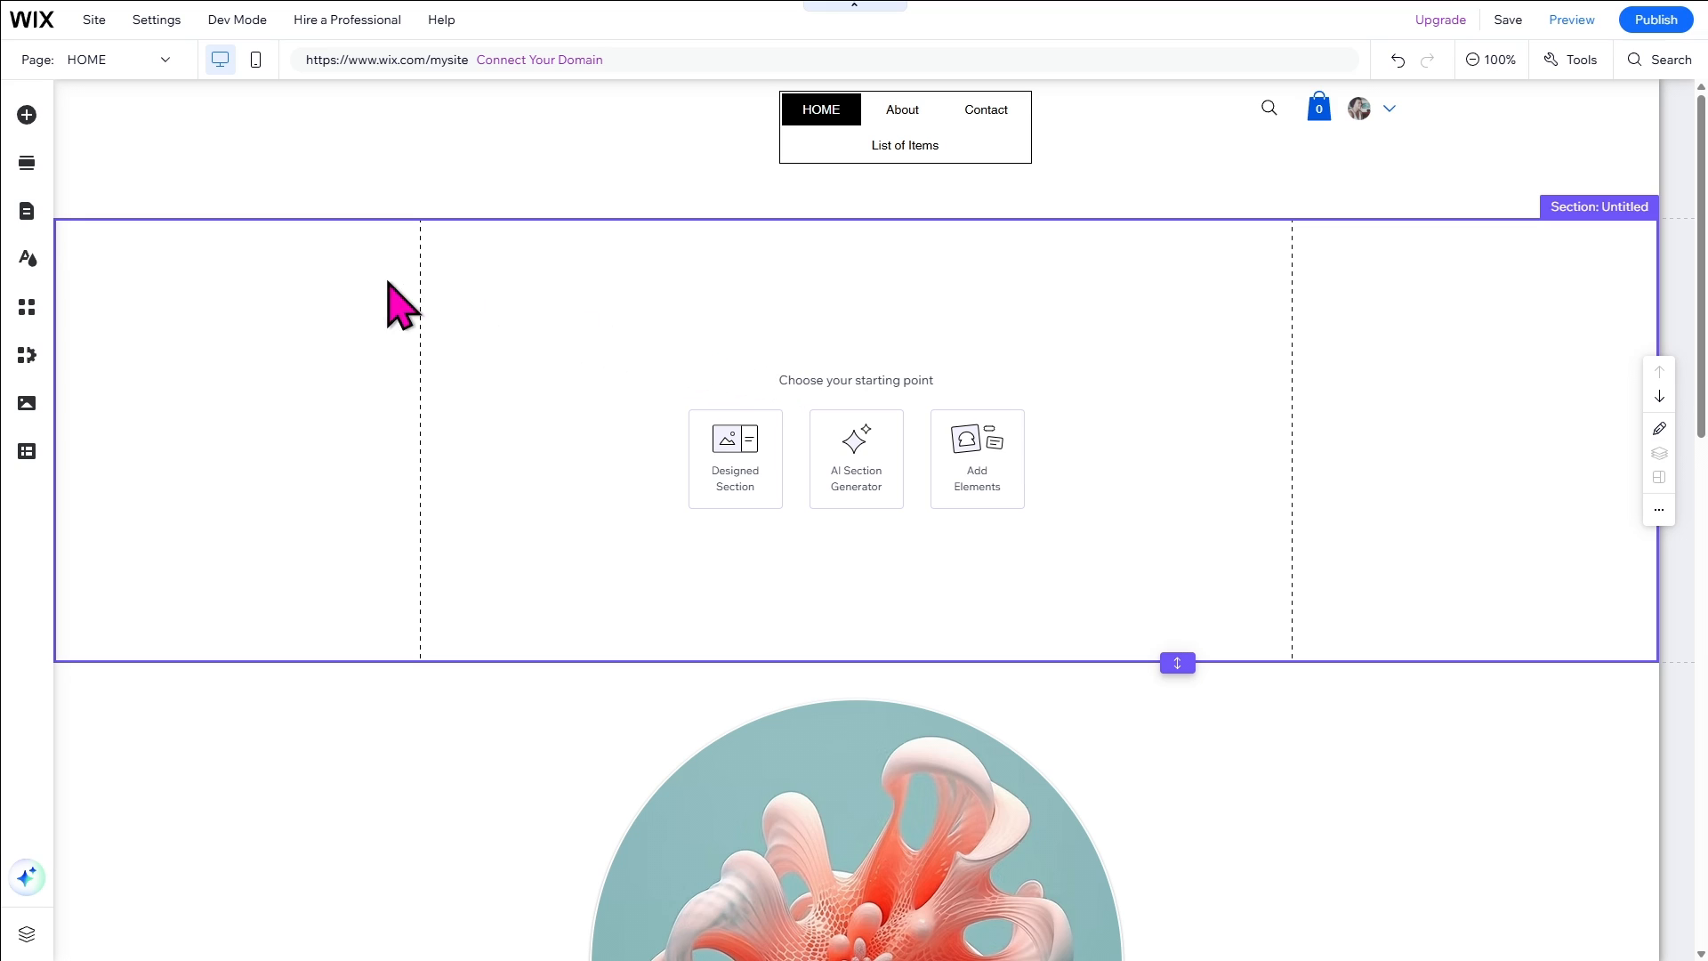
# Search the app market for "pdf" and open the listing for PDF: View with 3D Flip Effects.
pyautogui.click(27, 307)
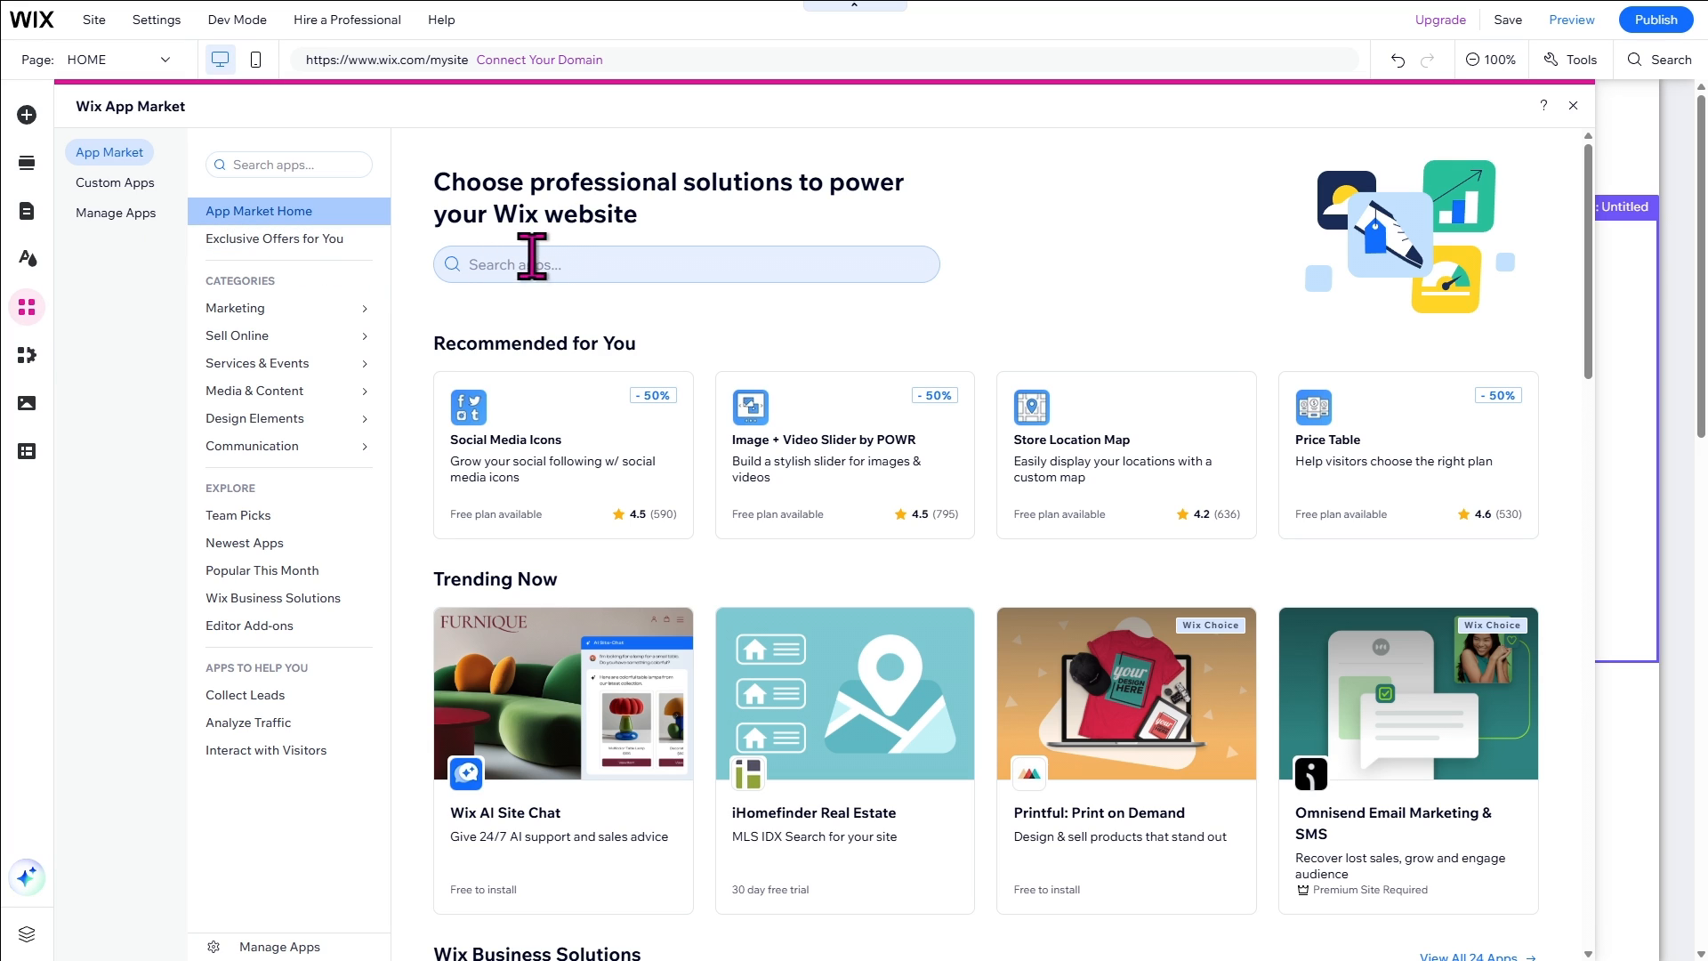
pyautogui.click(564, 265)
pyautogui.write('pdf')
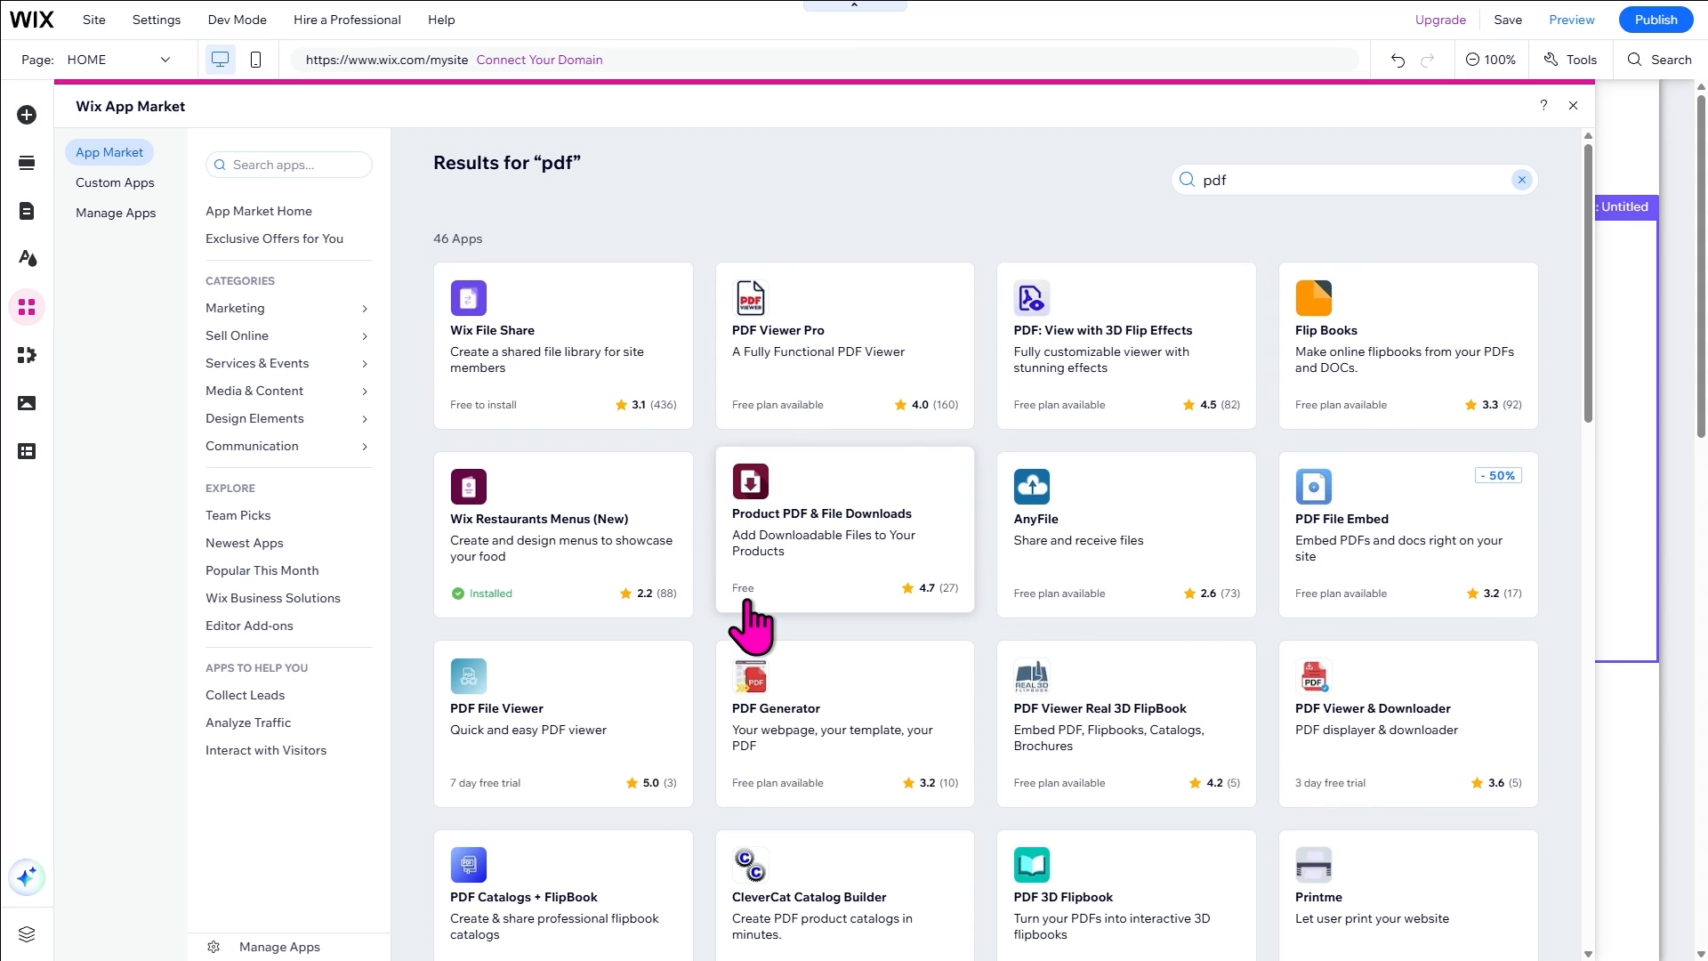
pyautogui.click(1140, 362)
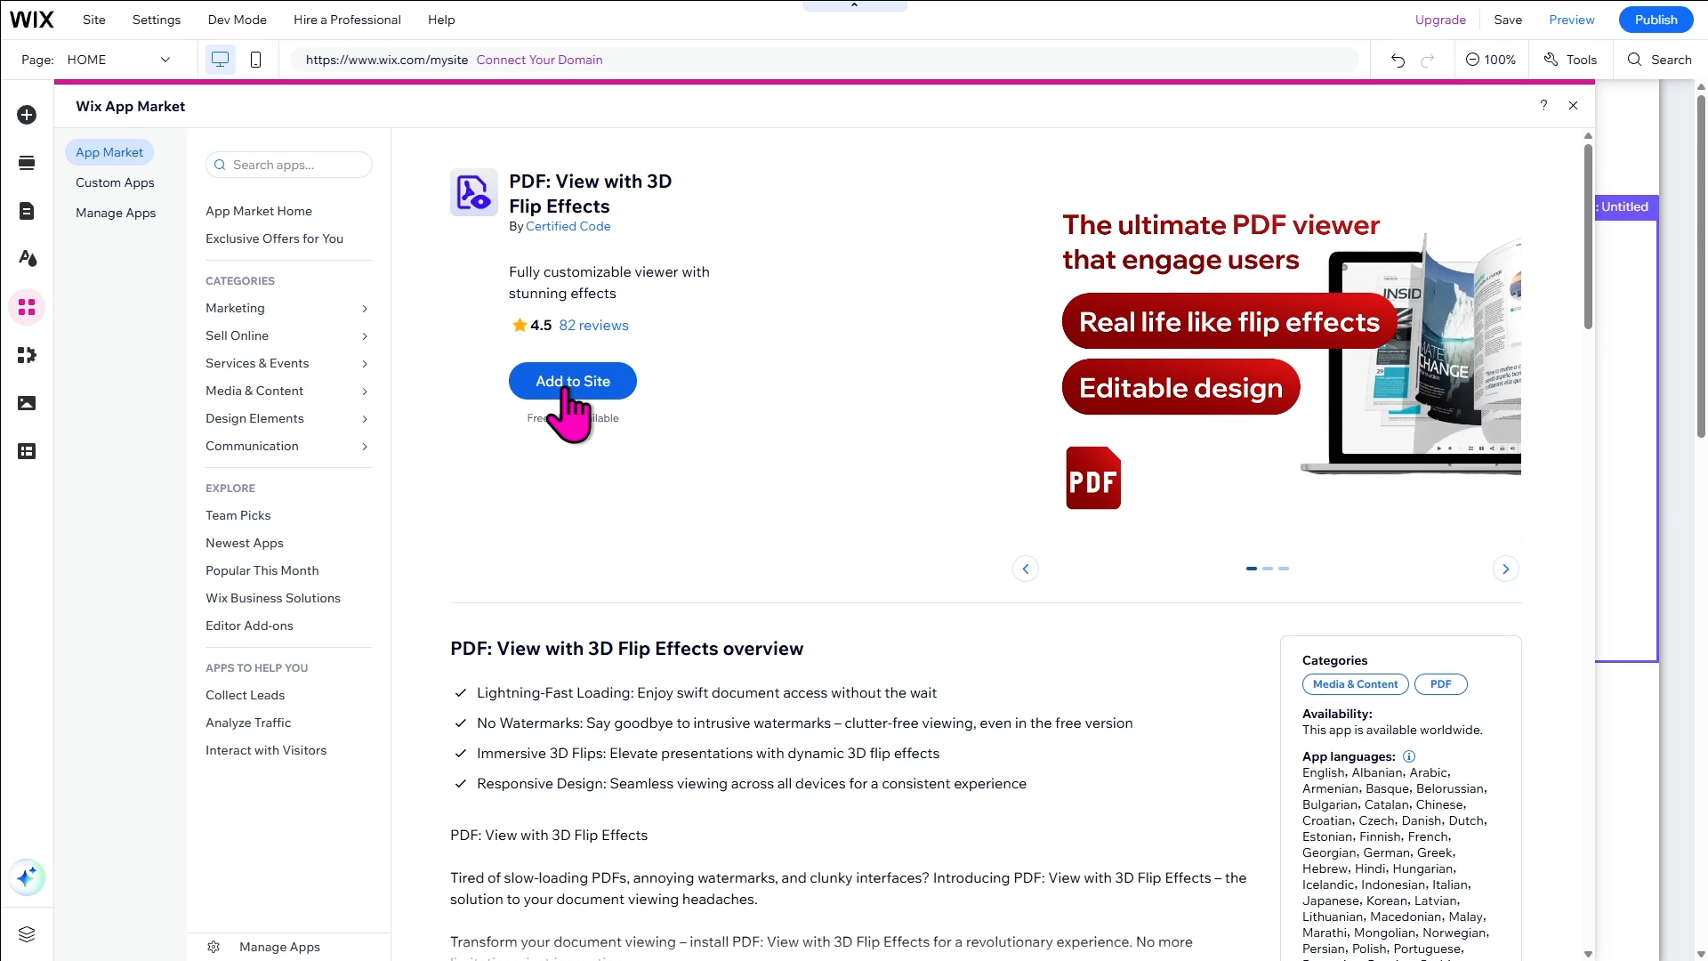
# Add PDF: View with 3D Flip Effects to the site, agreeing to the third-party app terms.
pyautogui.click(569, 382)
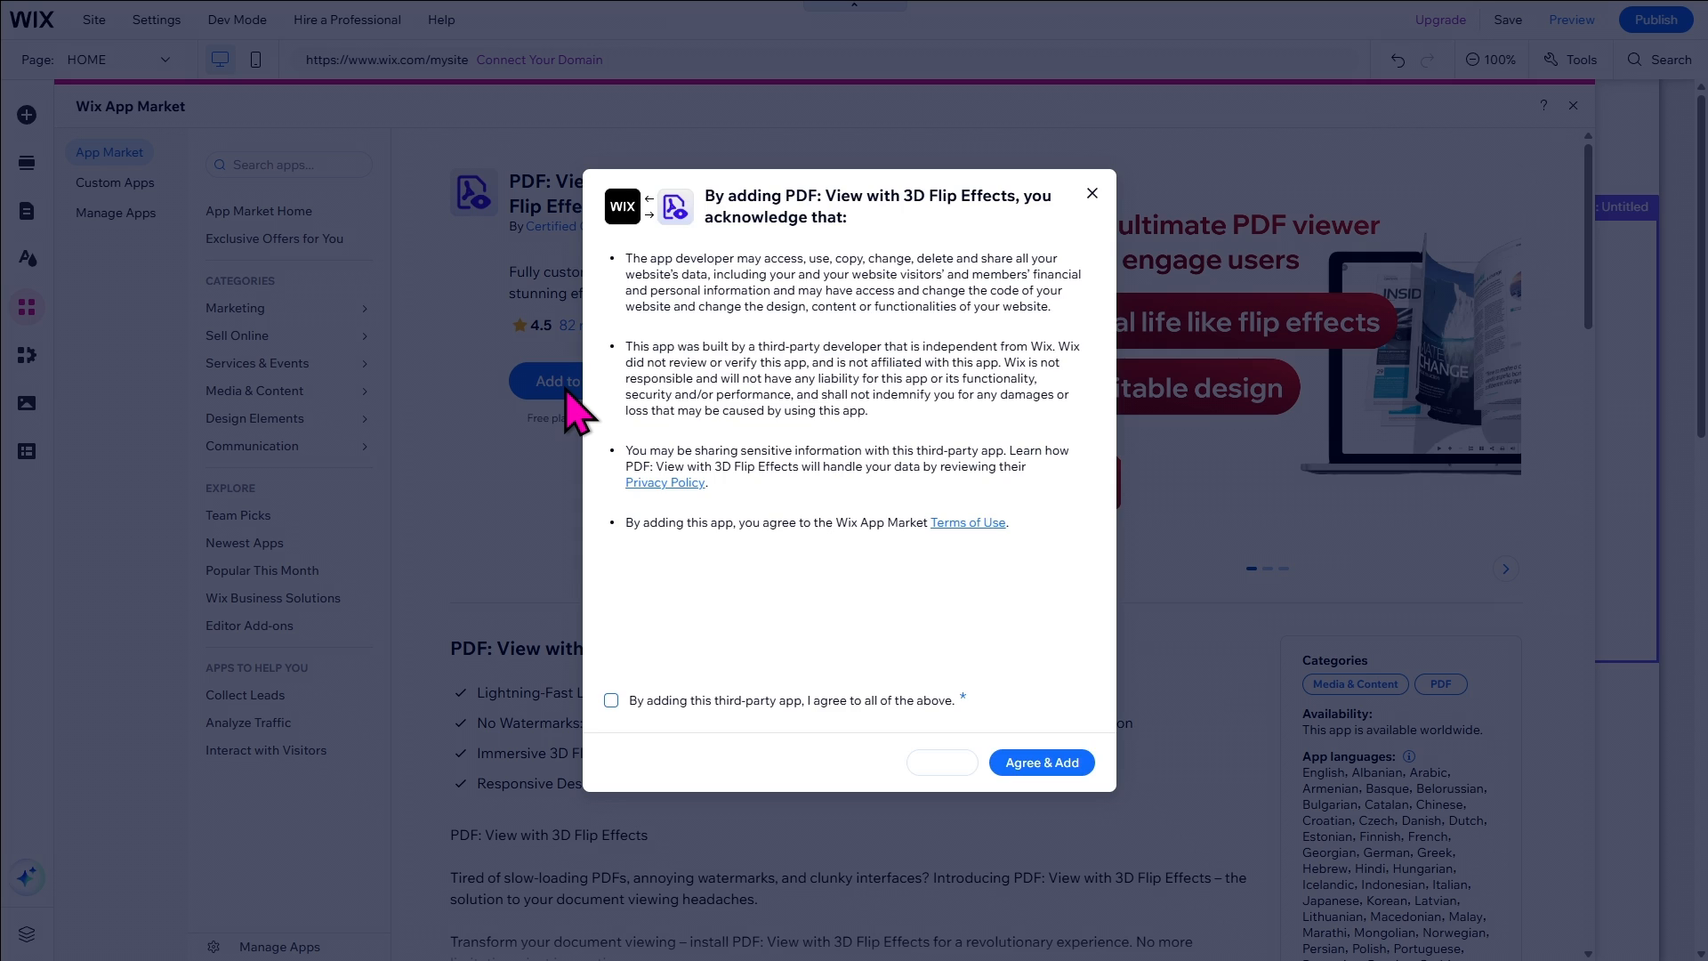
pyautogui.click(612, 701)
pyautogui.click(1032, 763)
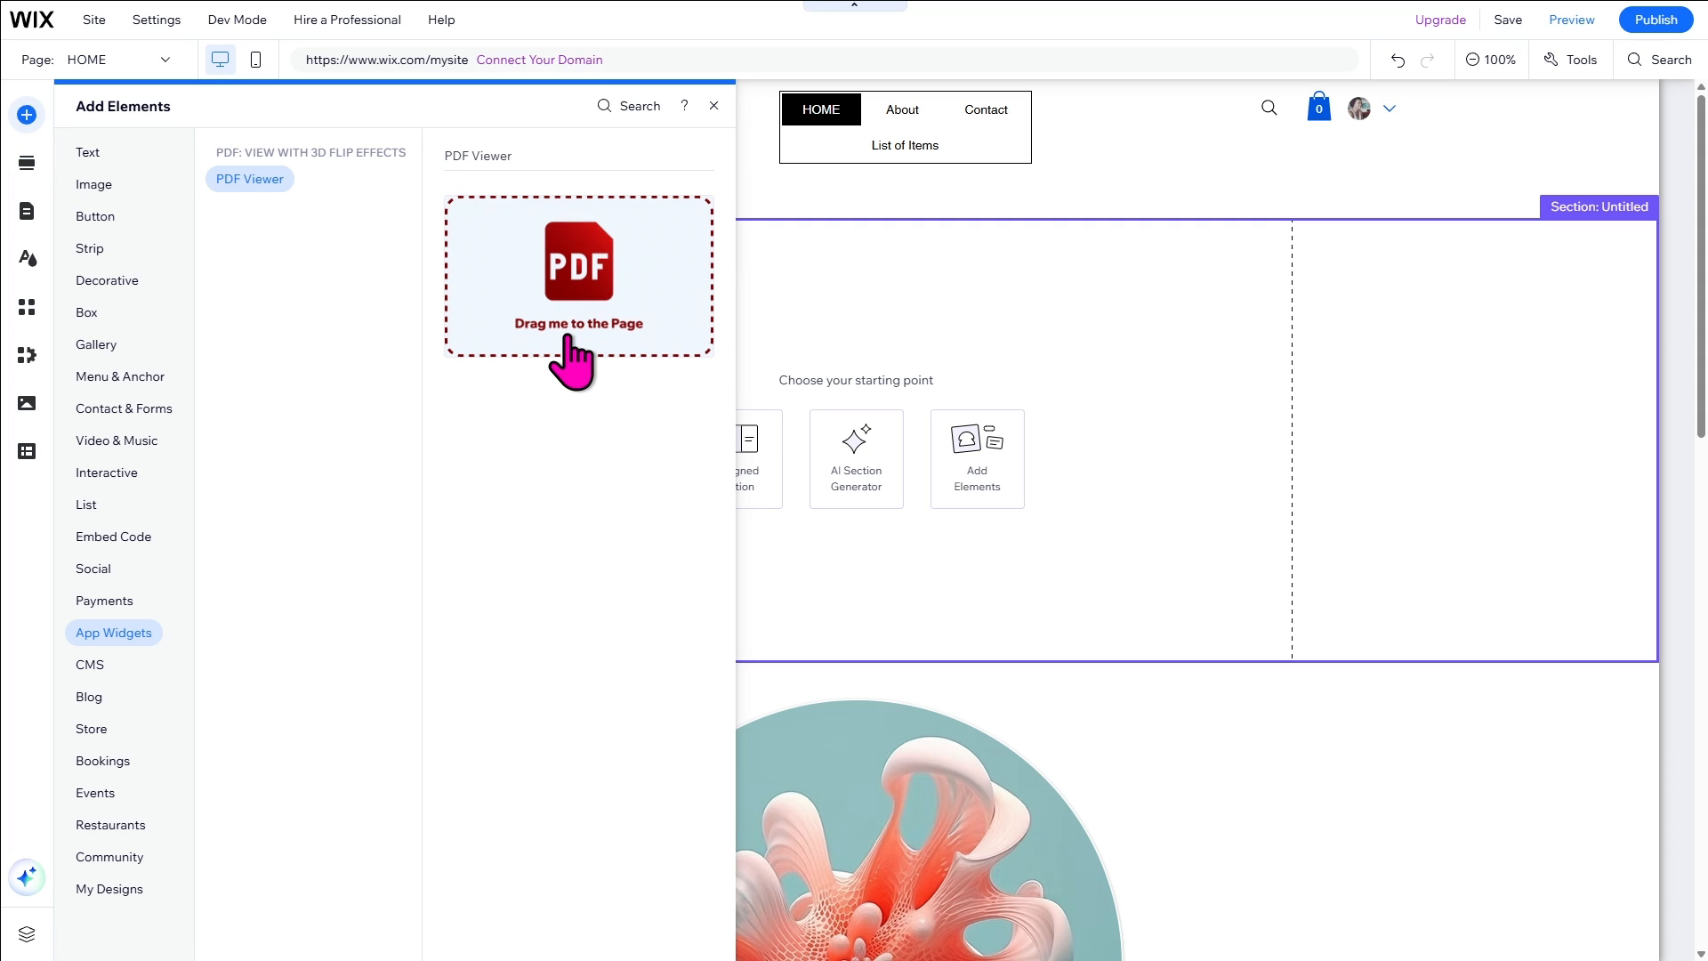
# Place the PDF Viewer widget in the empty section below the header and delete the round coral image overlapping it.
pyautogui.moveTo(579, 311); pyautogui.dragTo(856, 463)
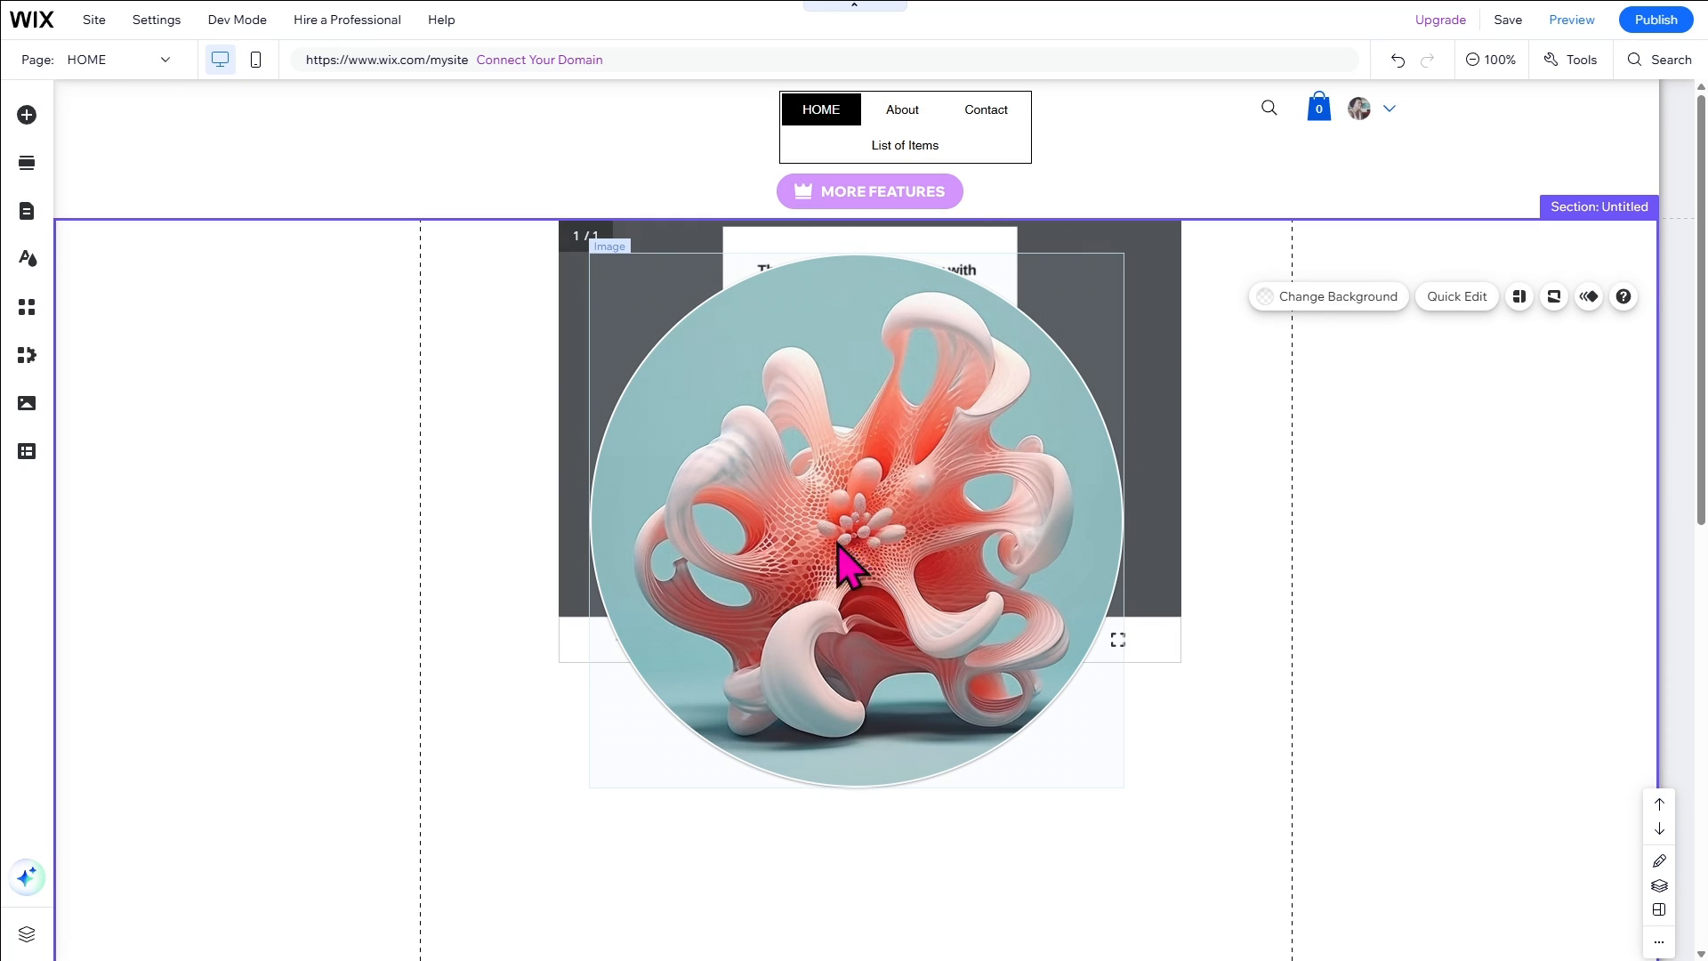
pyautogui.moveTo(845, 562); pyautogui.dragTo(901, 640)
pyautogui.press('Delete')
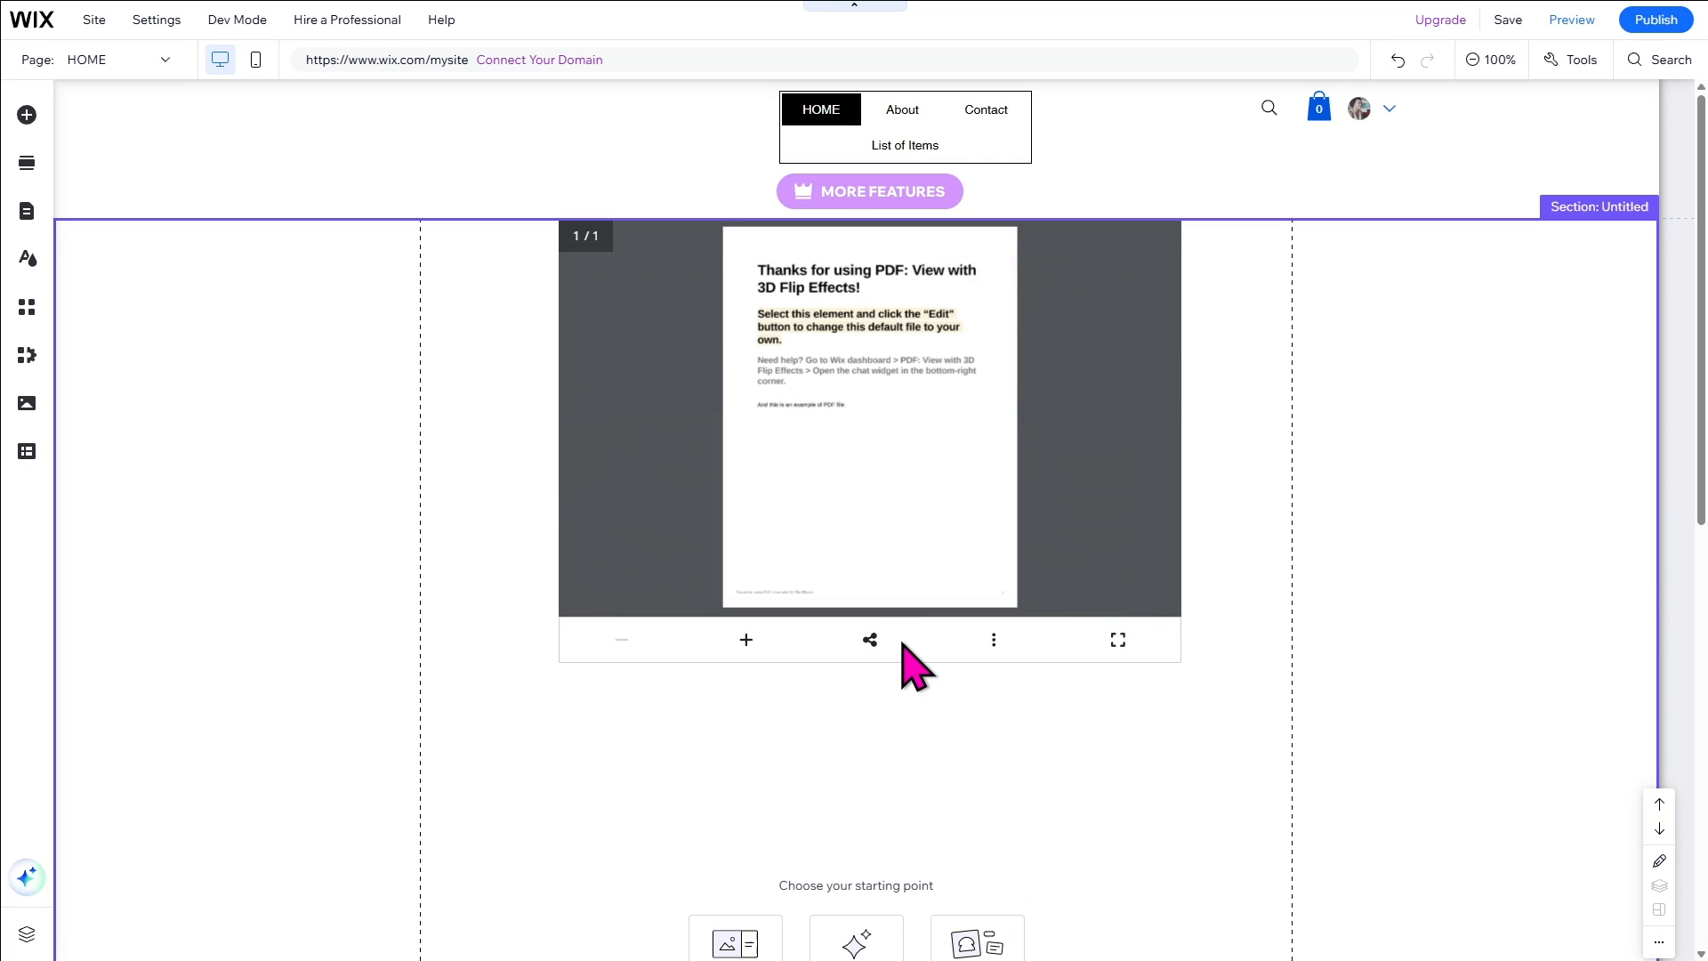
# Open the PDF settings of the PDF Viewer on the page.
pyautogui.scroll(-1, 889, 587)
pyautogui.scroll(1, 938, 576)
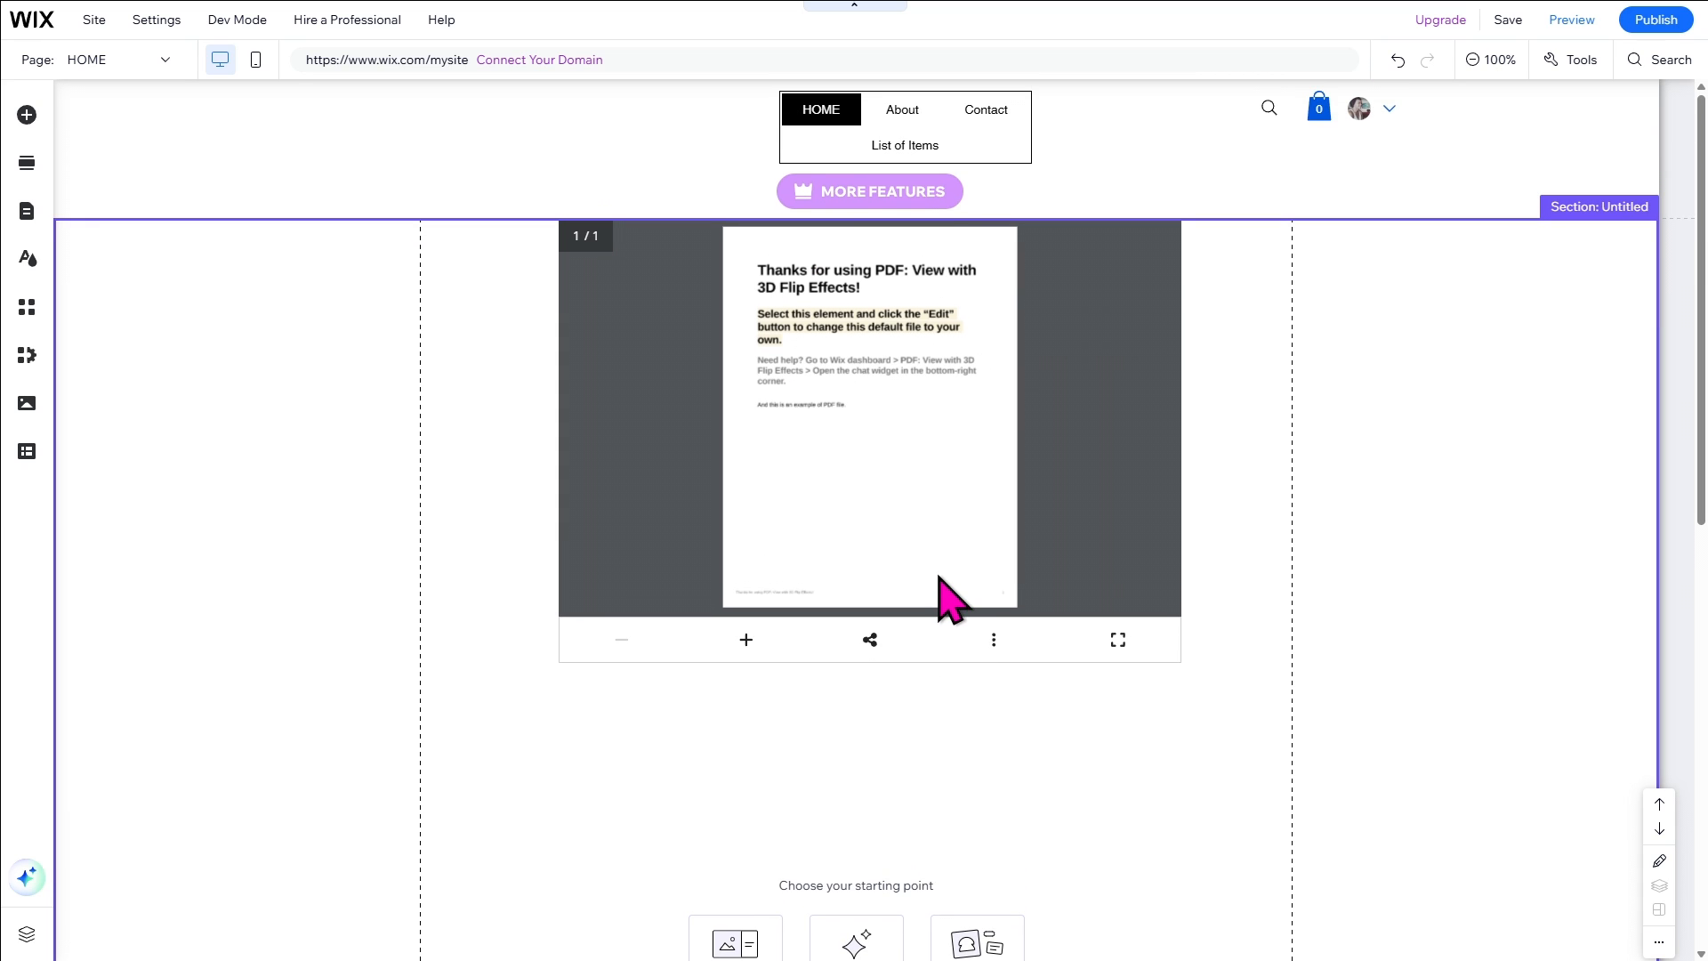
pyautogui.scroll(-2, 939, 576)
pyautogui.scroll(2, 938, 578)
pyautogui.moveTo(607, 716); pyautogui.dragTo(747, 556)
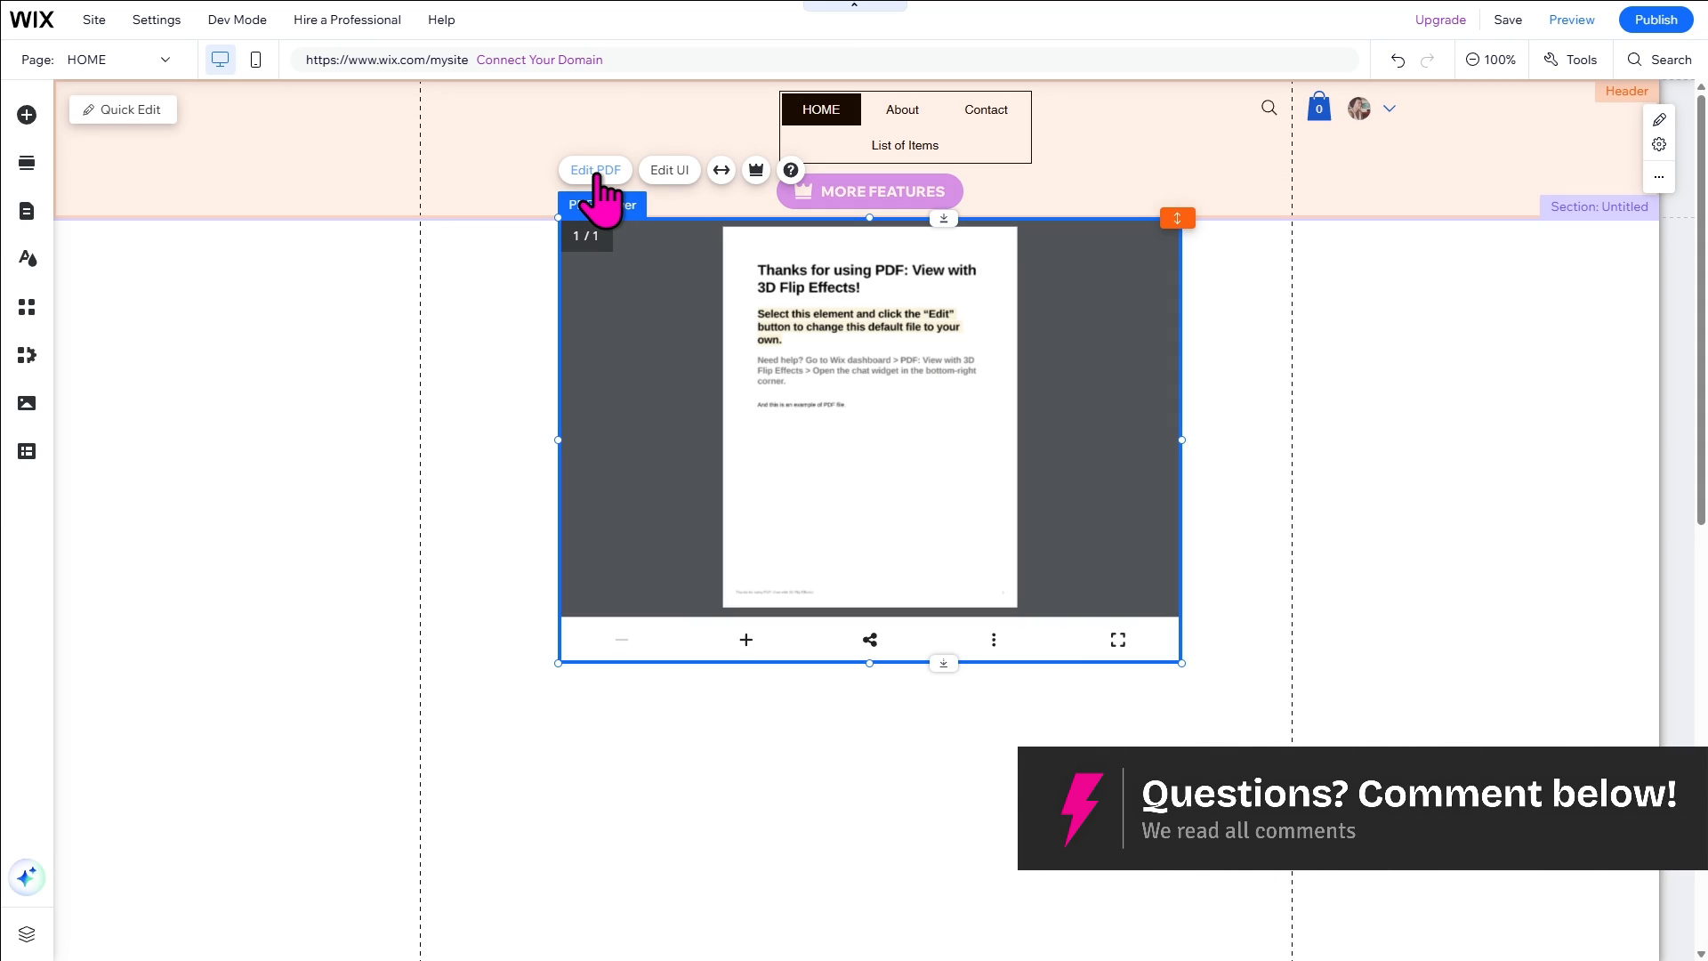
pyautogui.click(596, 171)
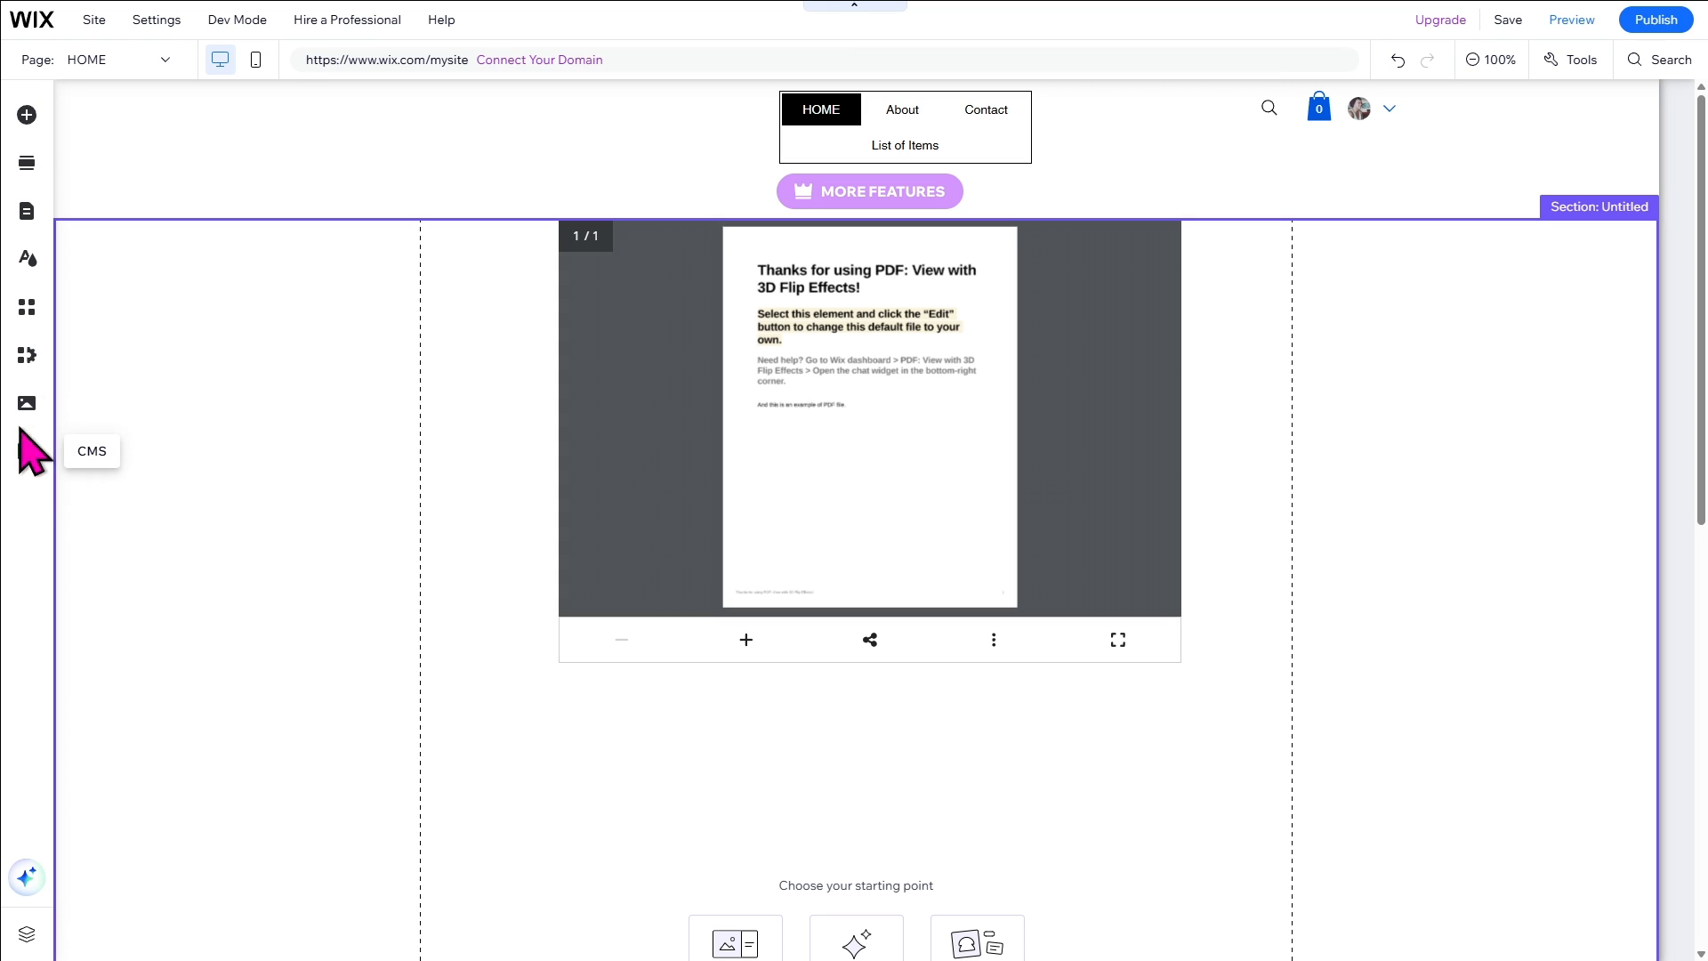
# Upload pdf-sample_0 from the computer's Desktop to the site's media files.
pyautogui.click(26, 404)
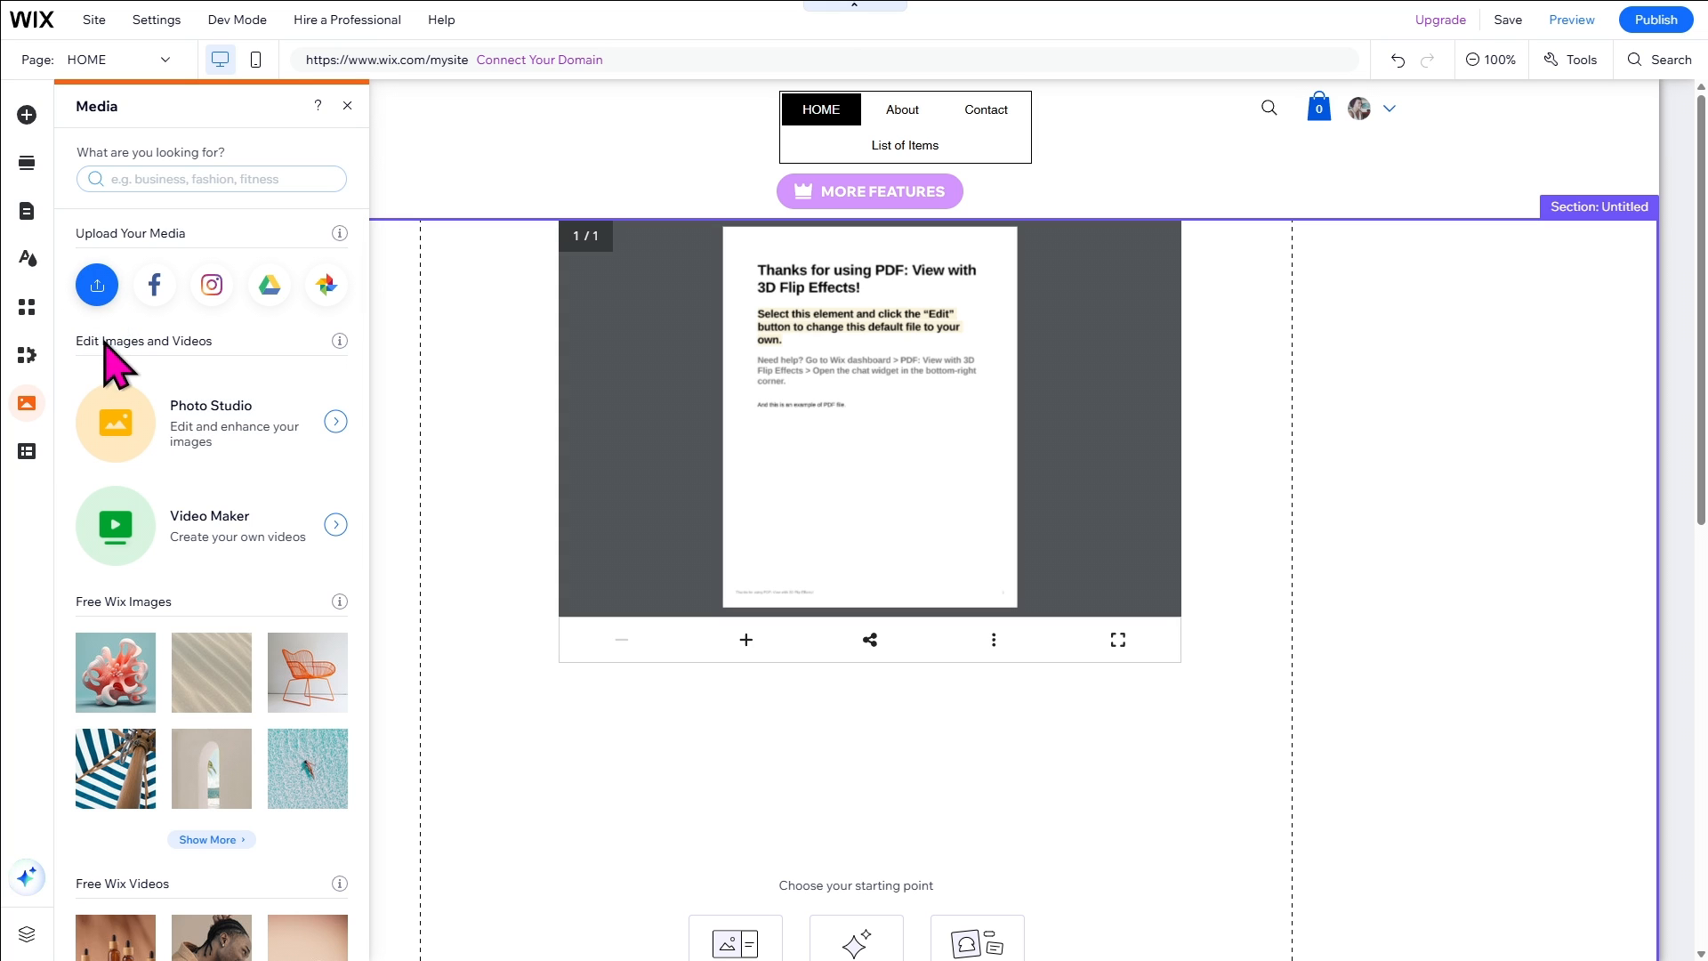
pyautogui.click(97, 284)
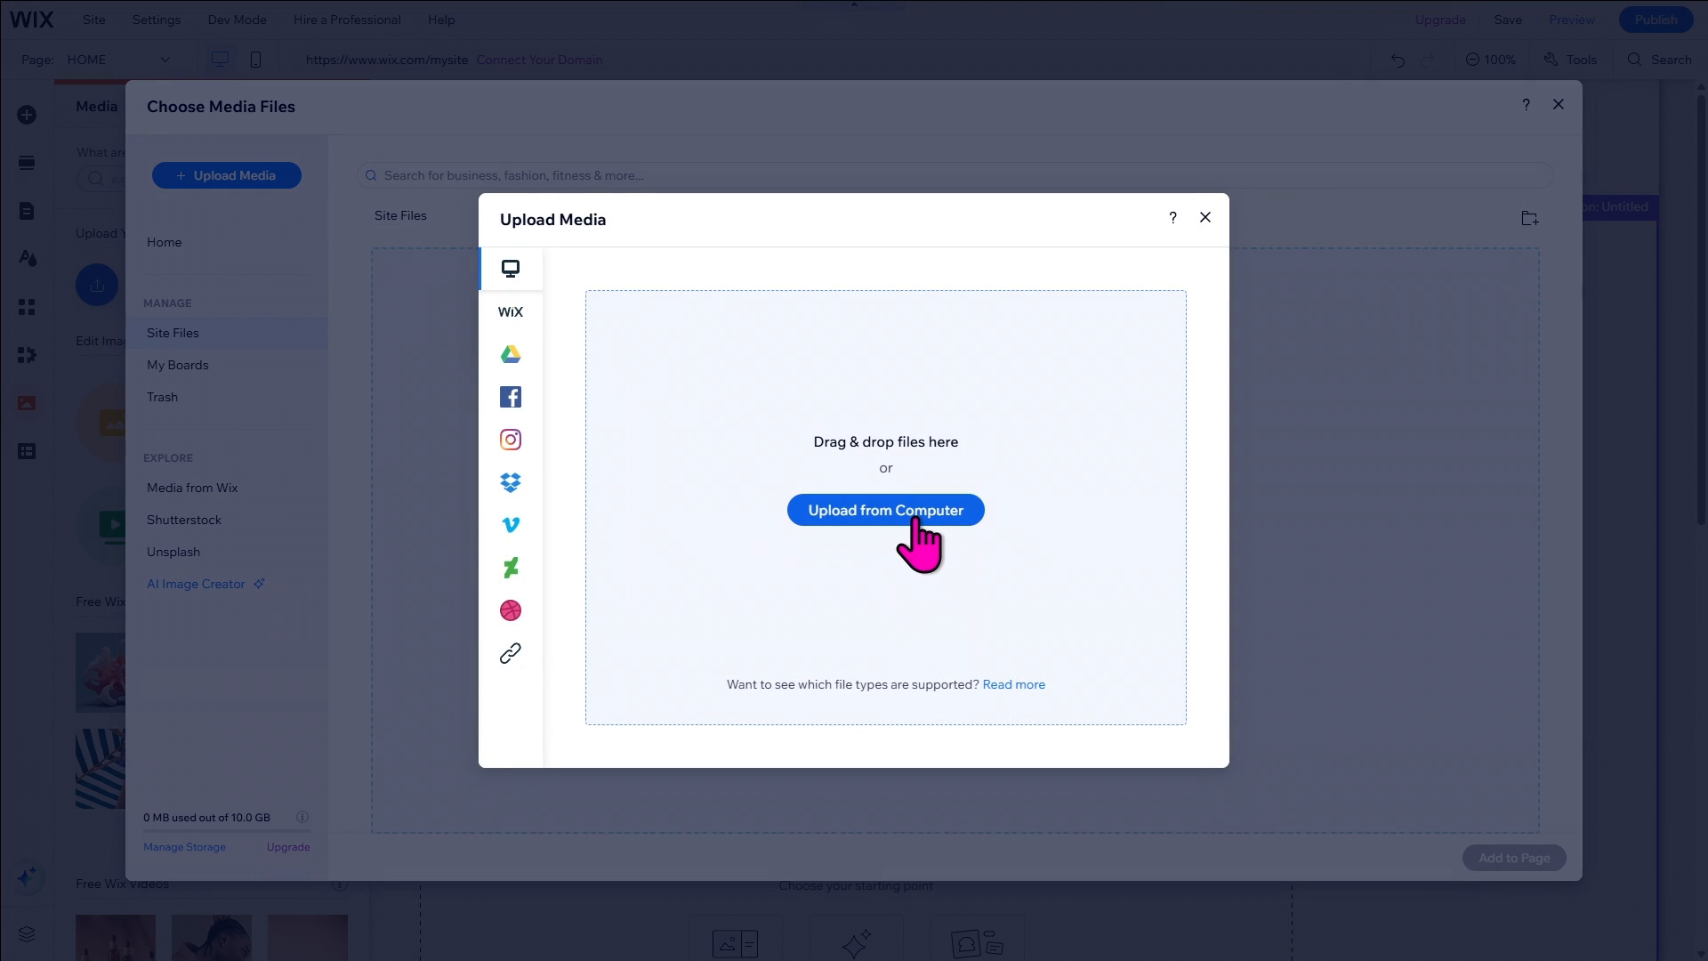
pyautogui.click(903, 516)
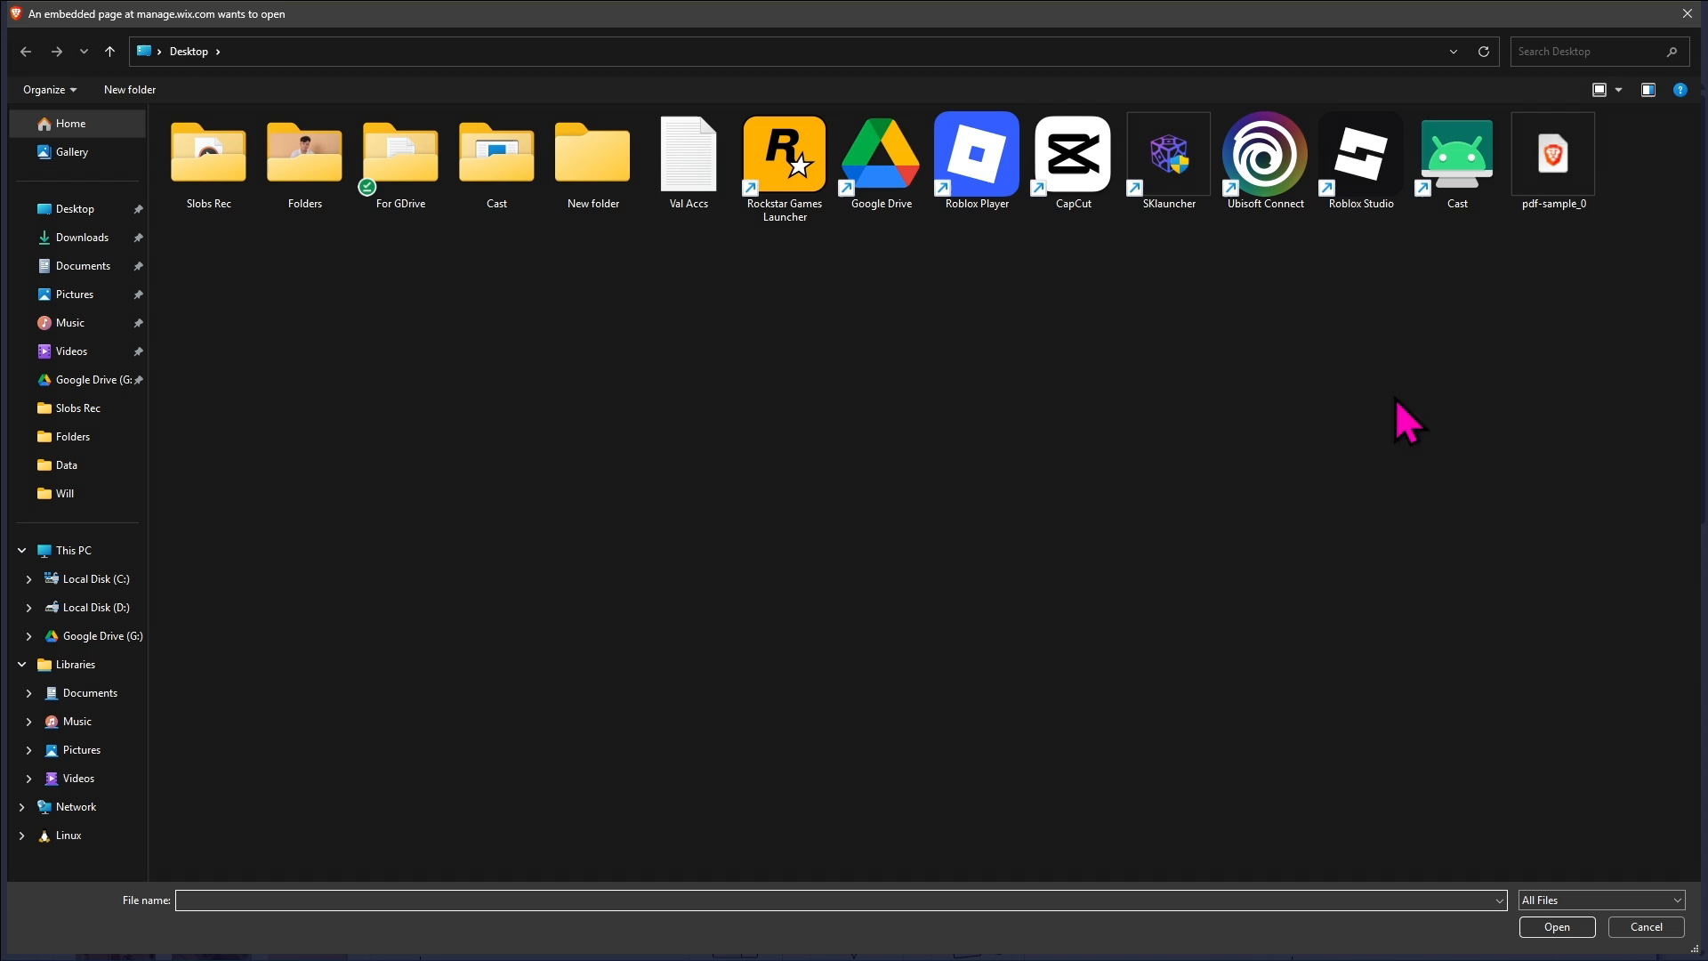
pyautogui.click(1573, 178)
pyautogui.click(1557, 926)
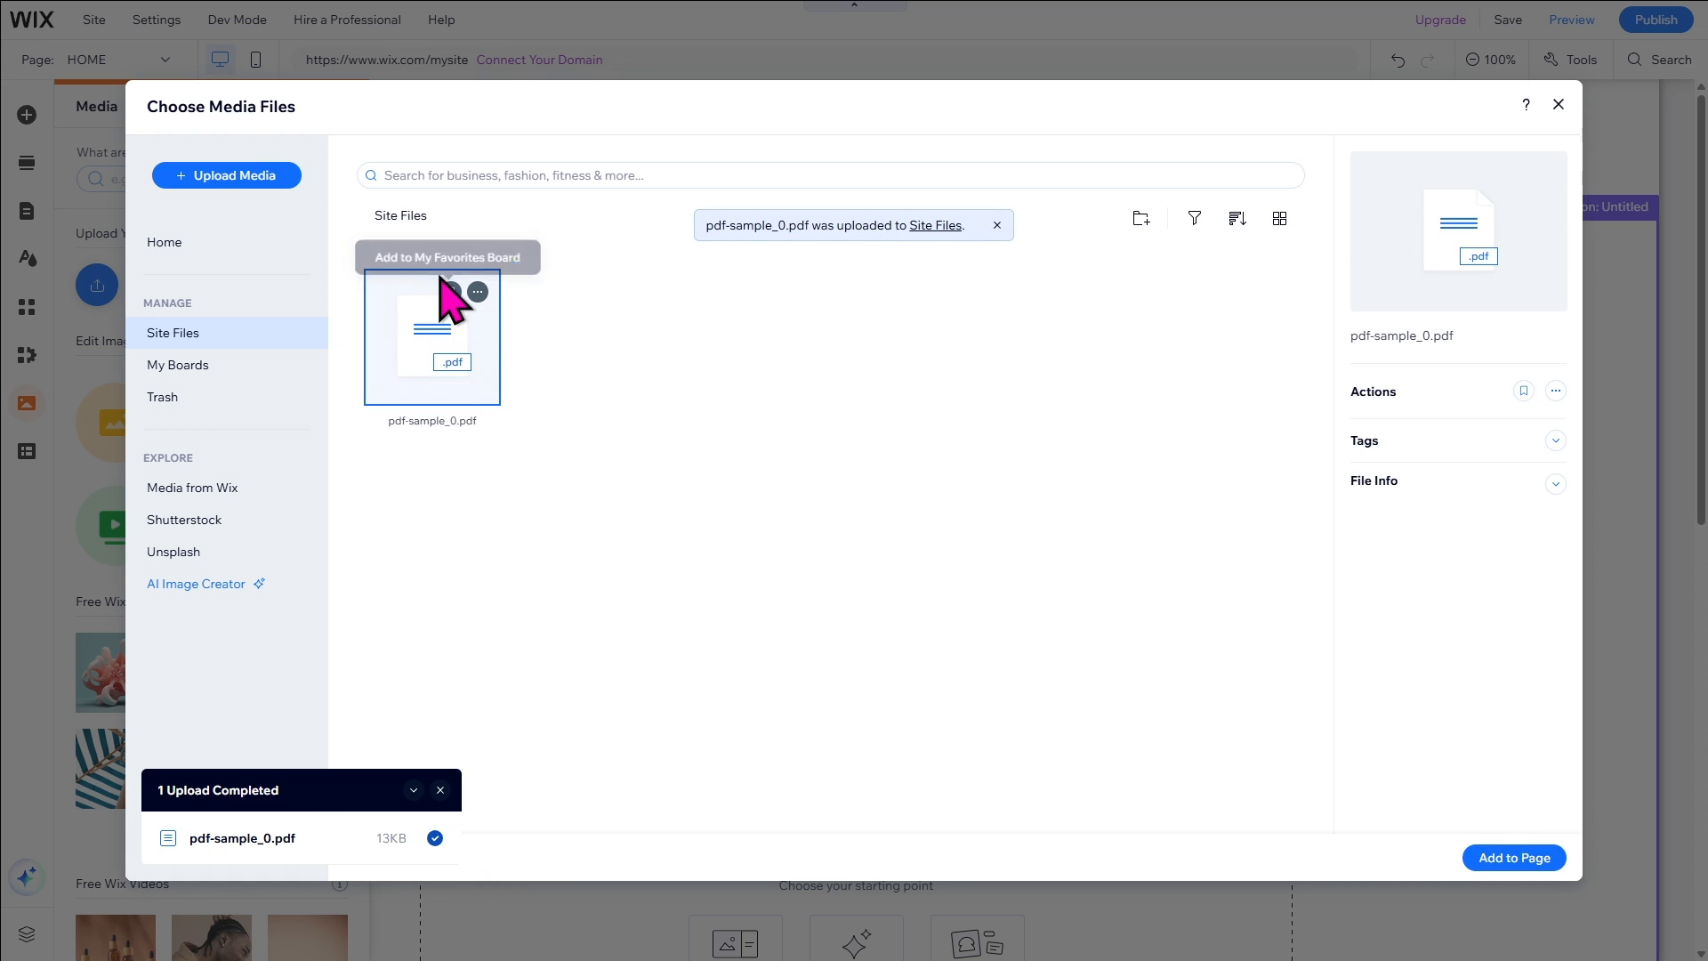
# Copy the URL of the uploaded pdf-sample_0.pdf and close the media file chooser.
pyautogui.click(479, 292)
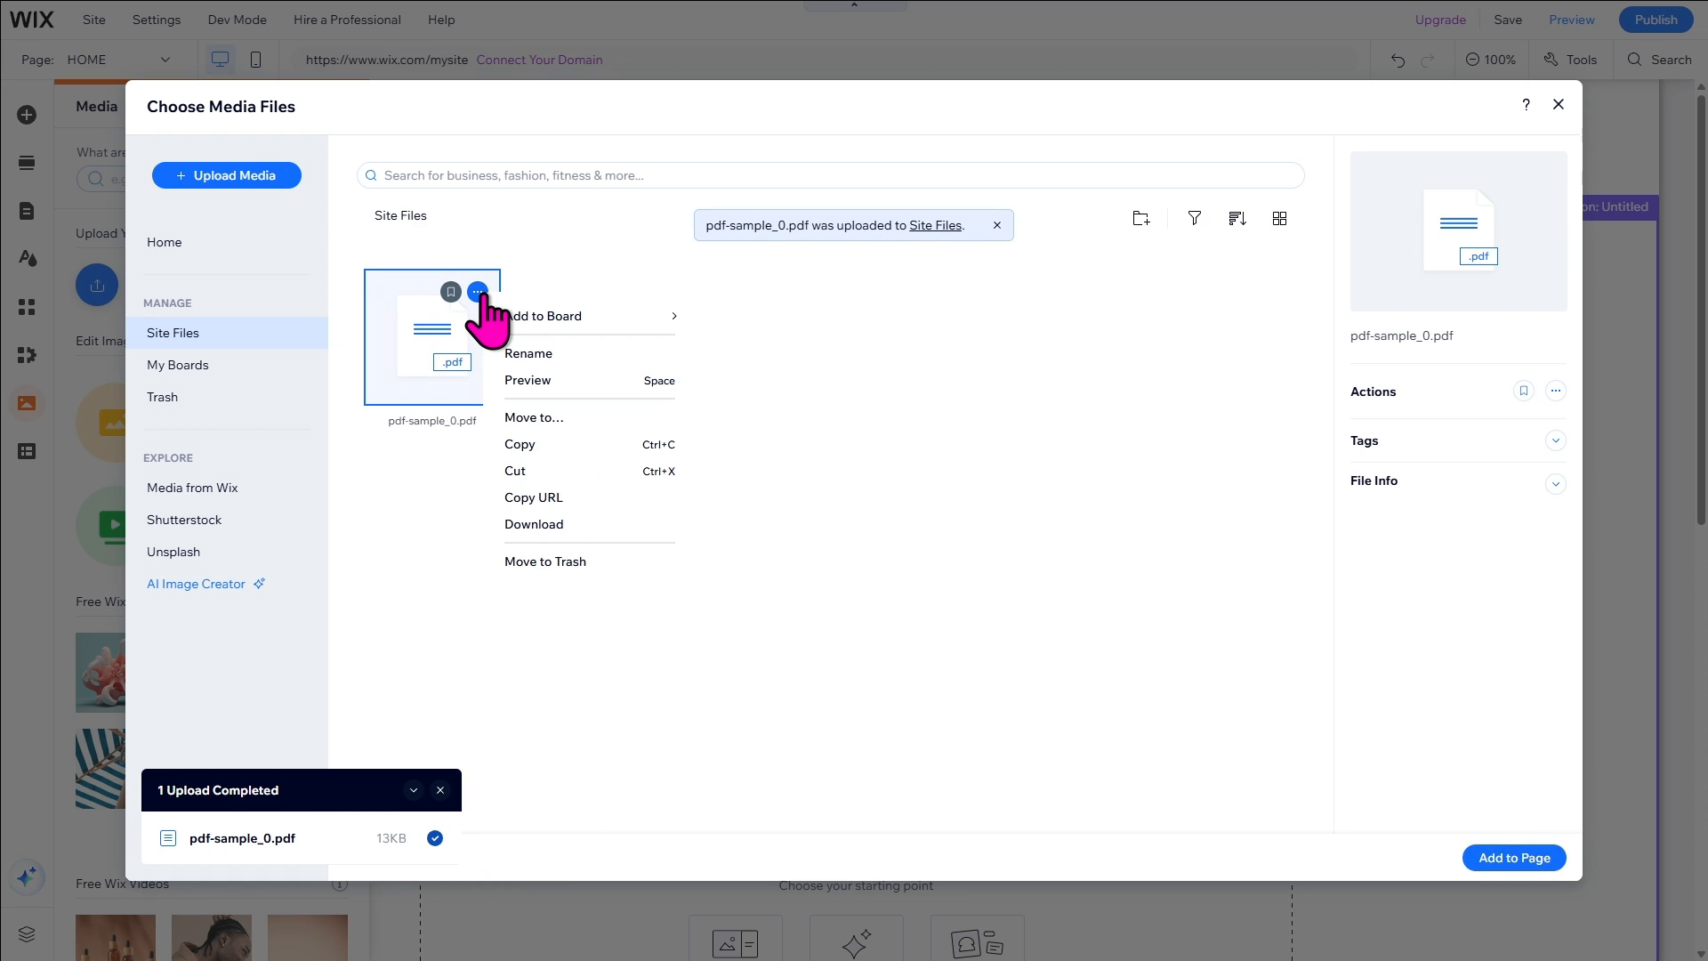
pyautogui.click(553, 498)
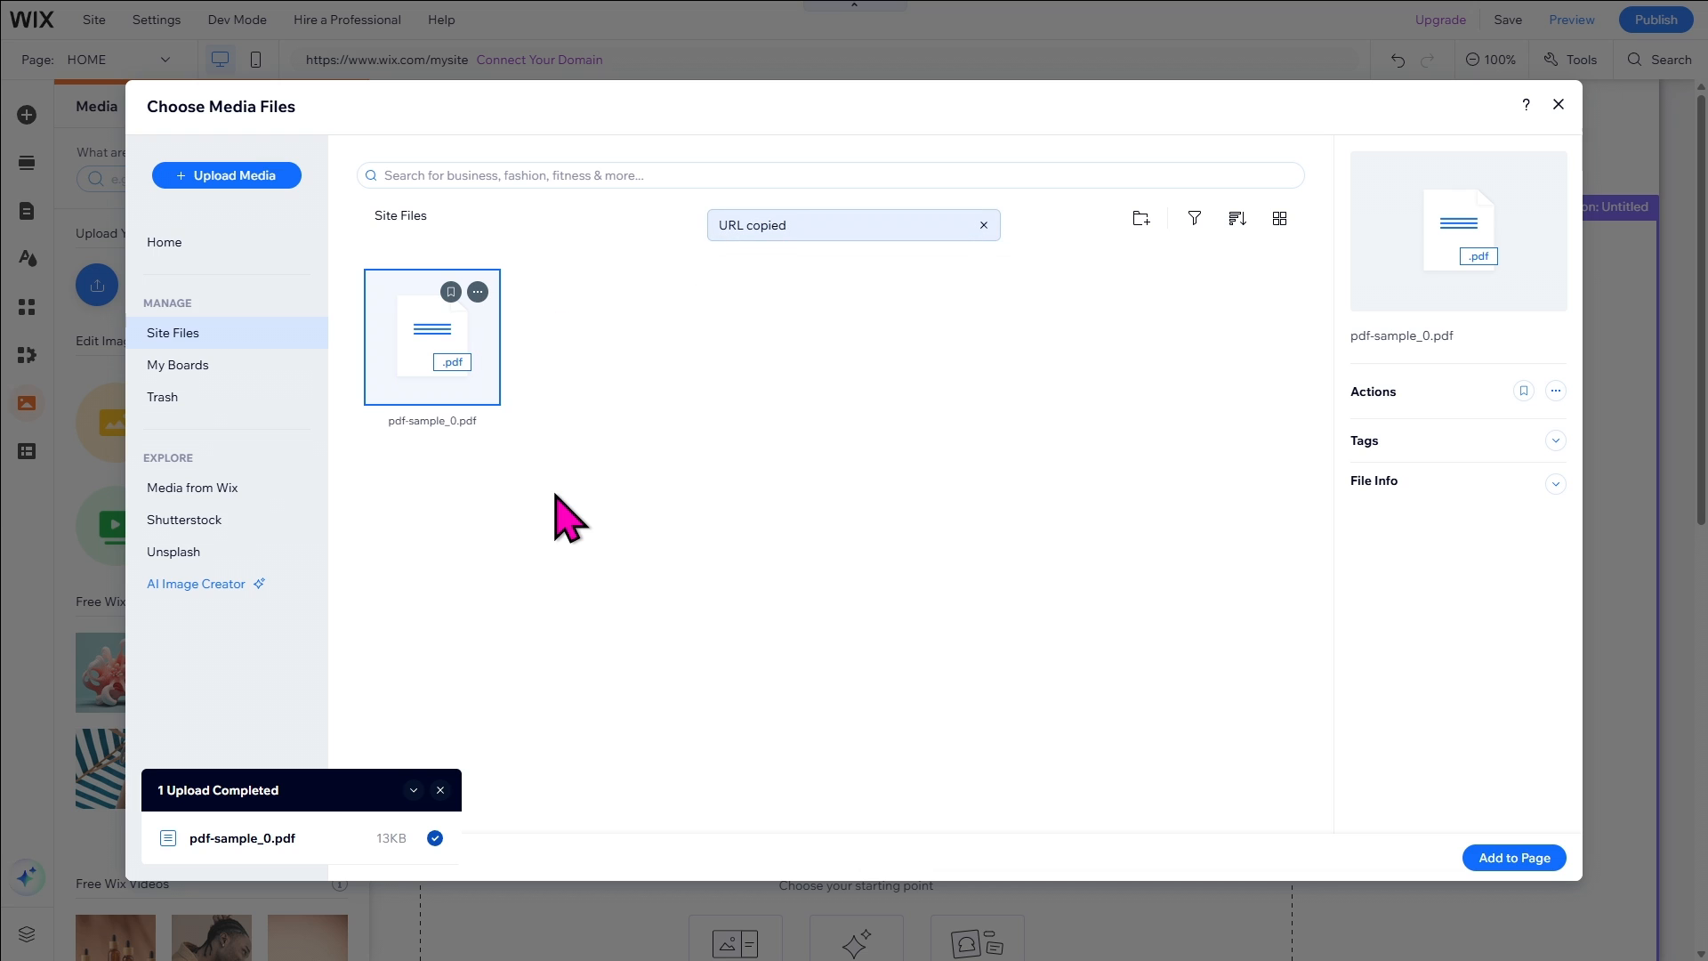
pyautogui.click(1558, 105)
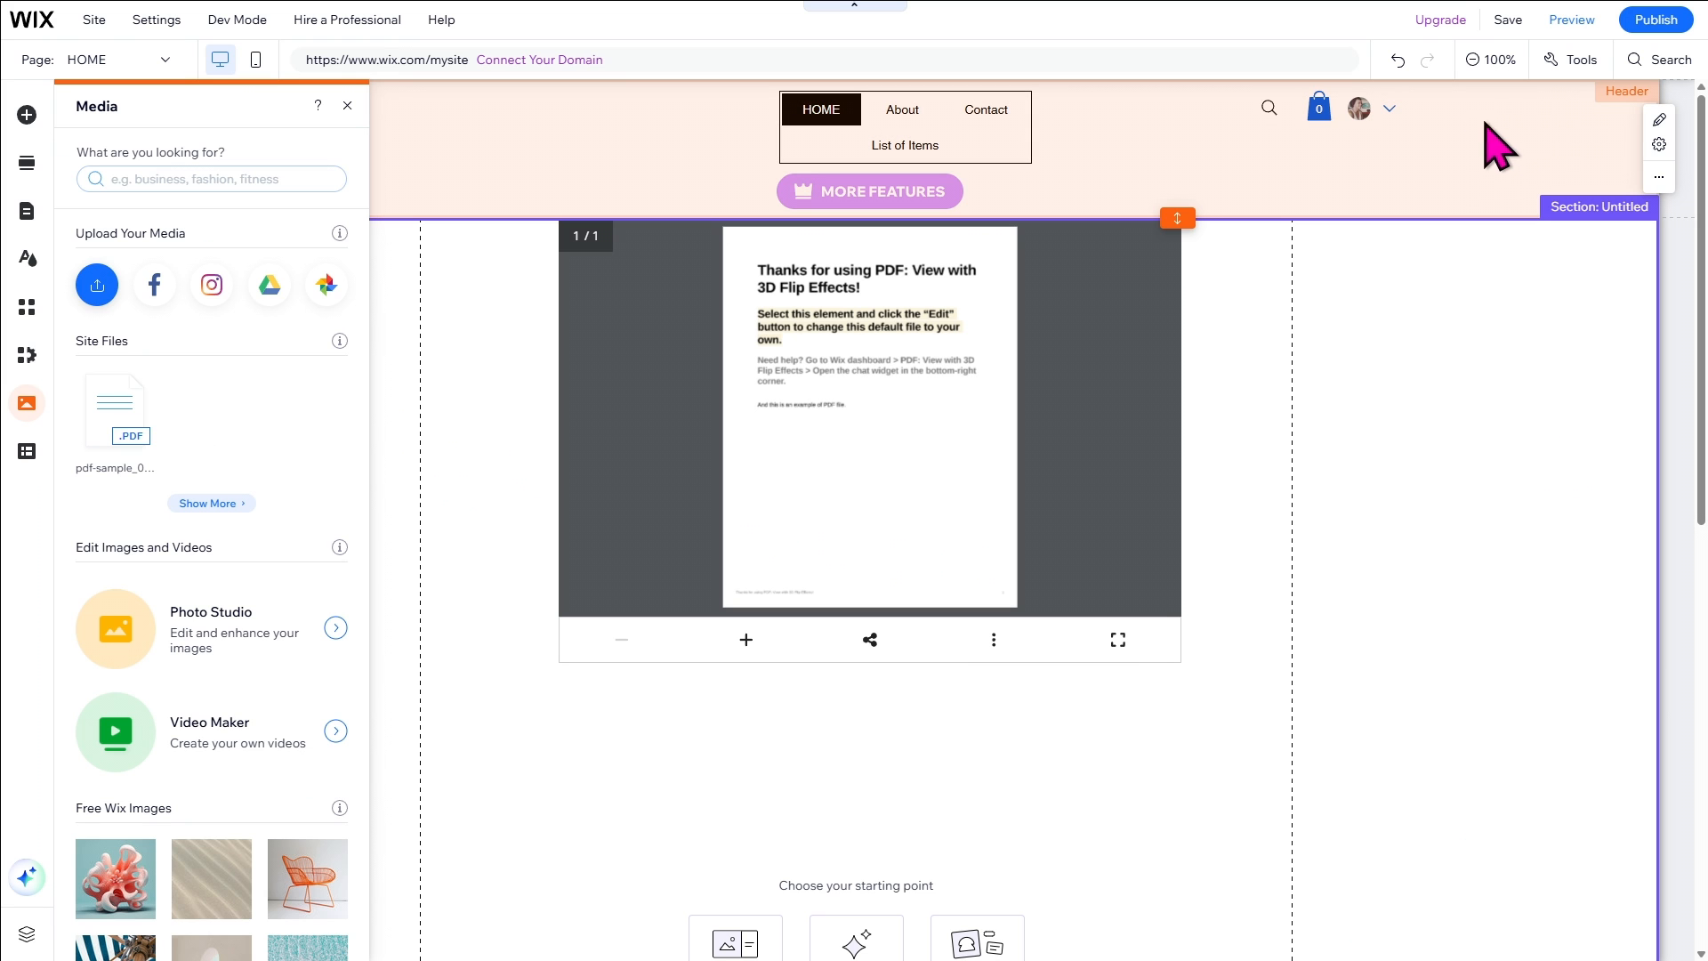
# Set the PDF Viewer's PDF URL to the copied file address and enlarge the viewer downward to show more of the page.
pyautogui.click(885, 598)
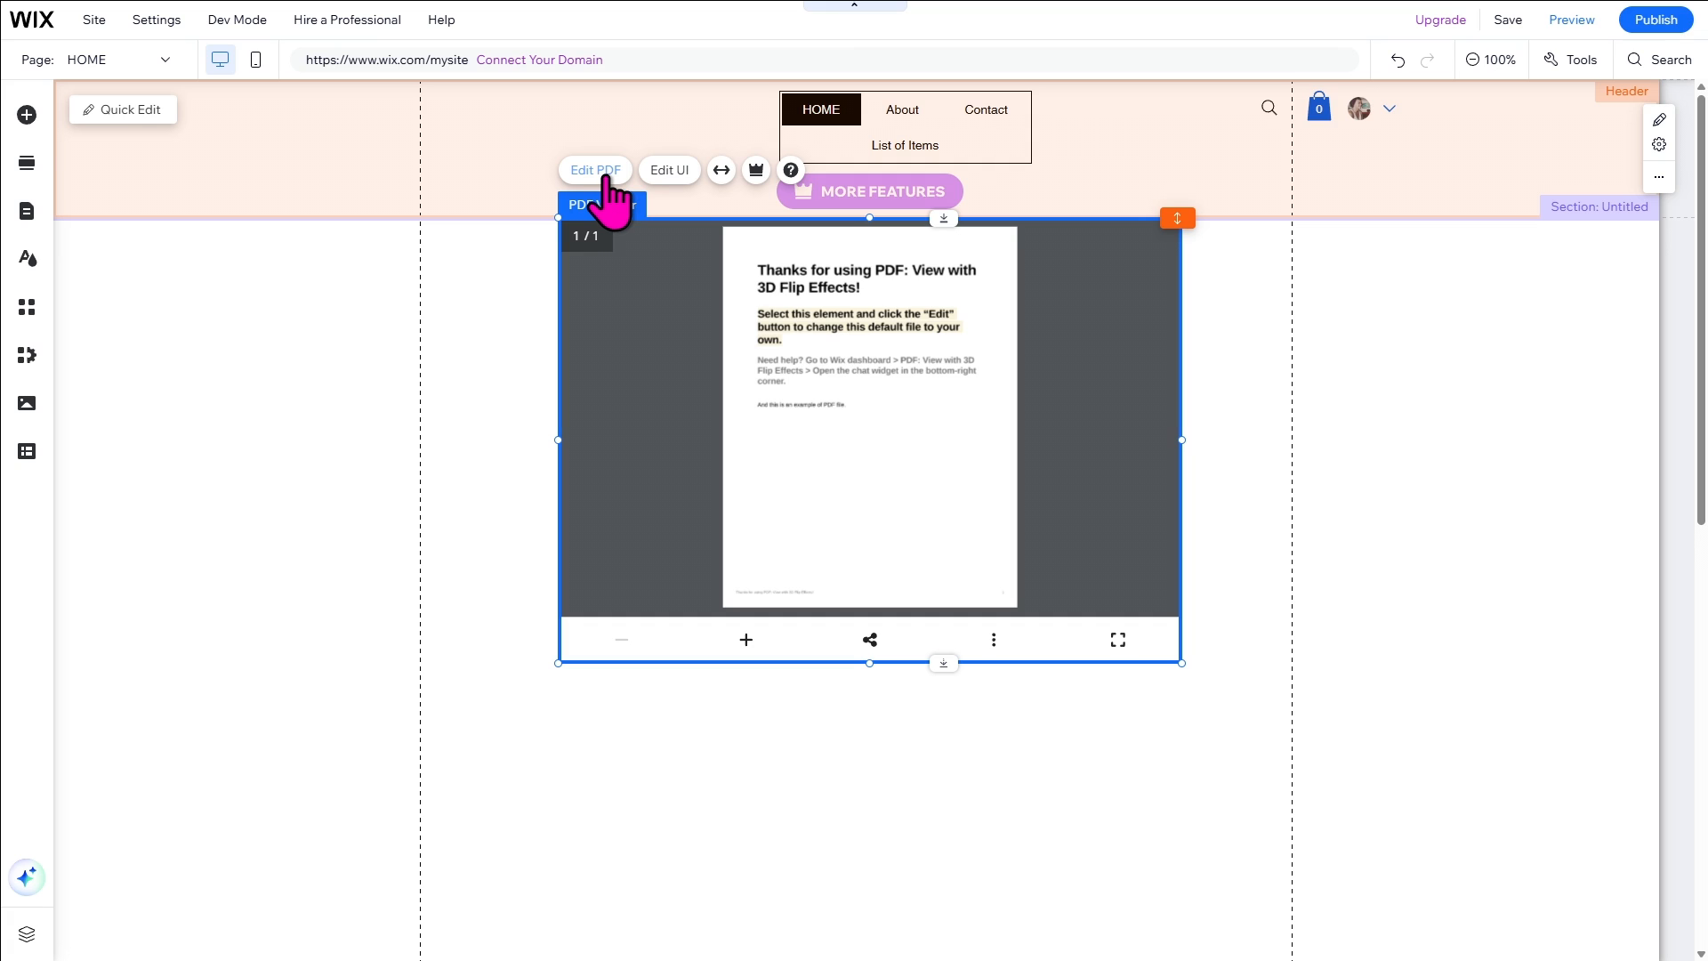
pyautogui.click(596, 170)
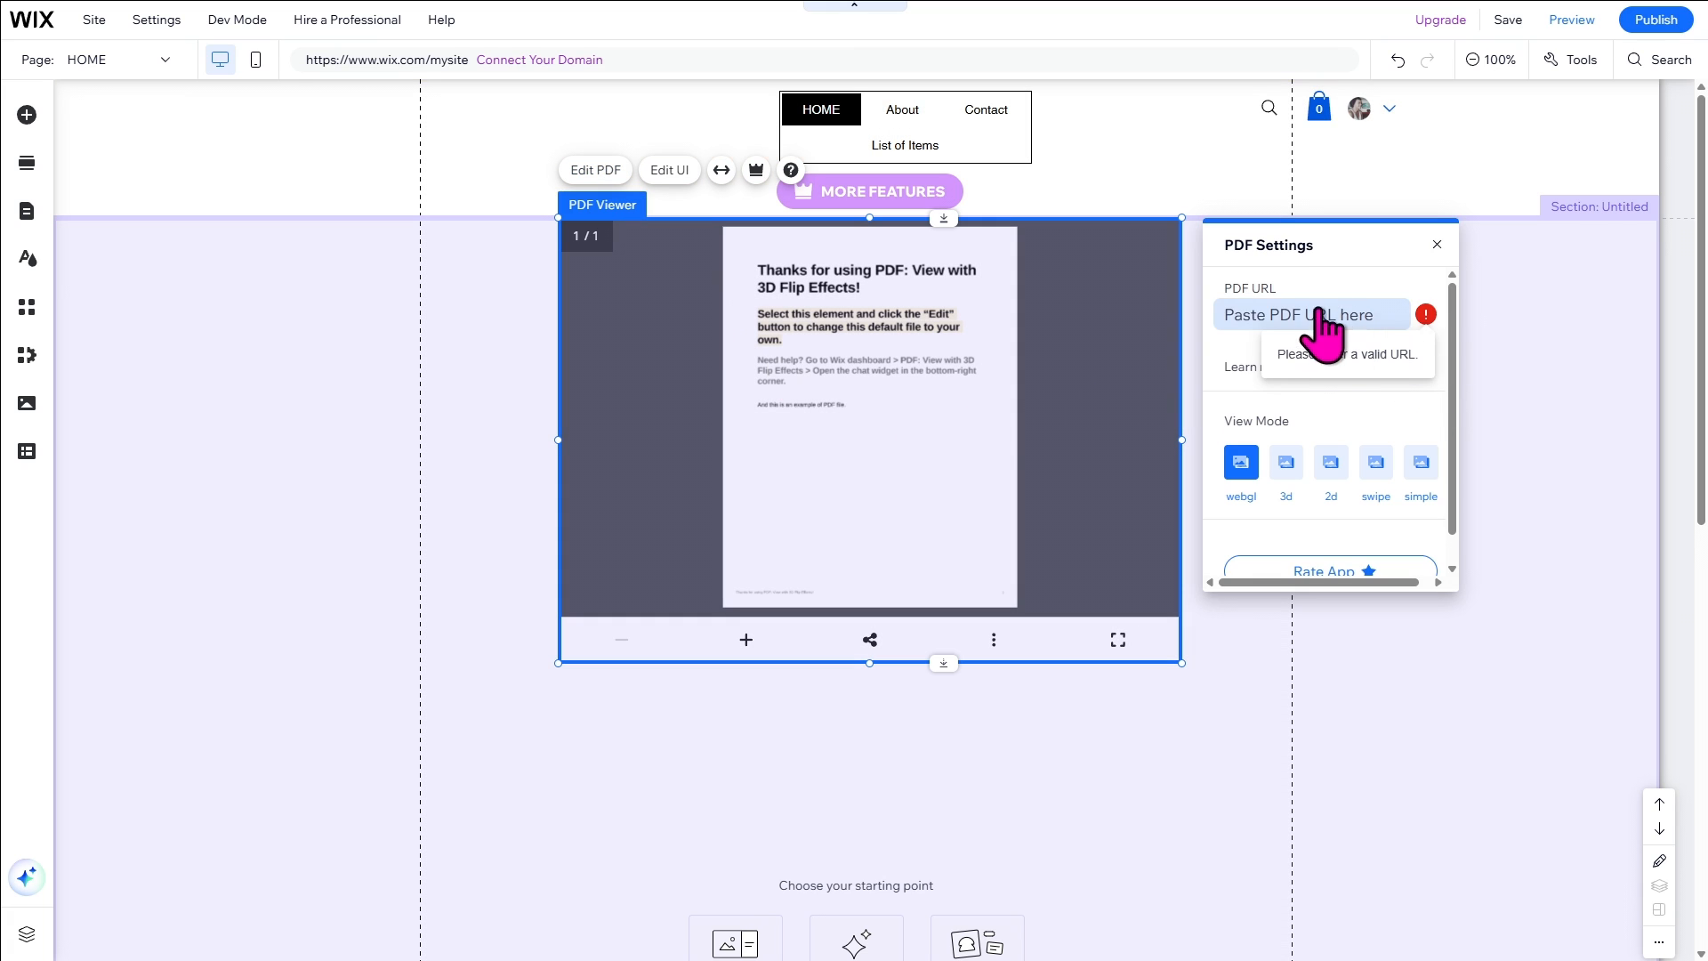
pyautogui.click(1315, 317)
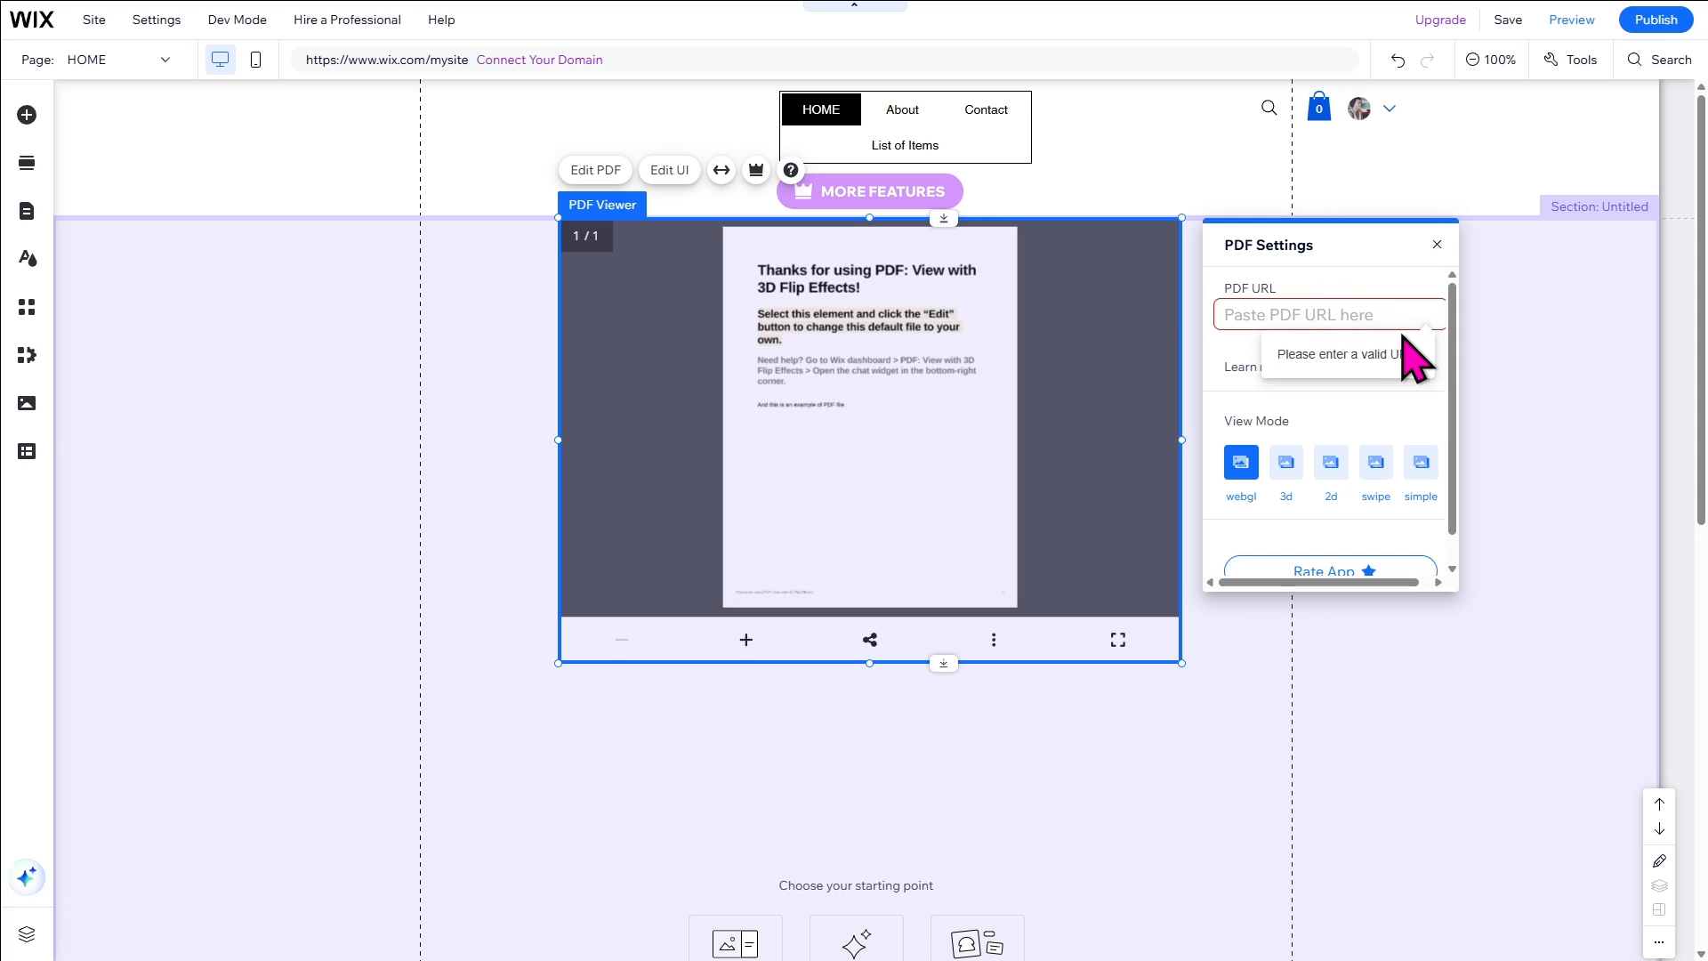
pyautogui.hotkey('ctrl', 'v')
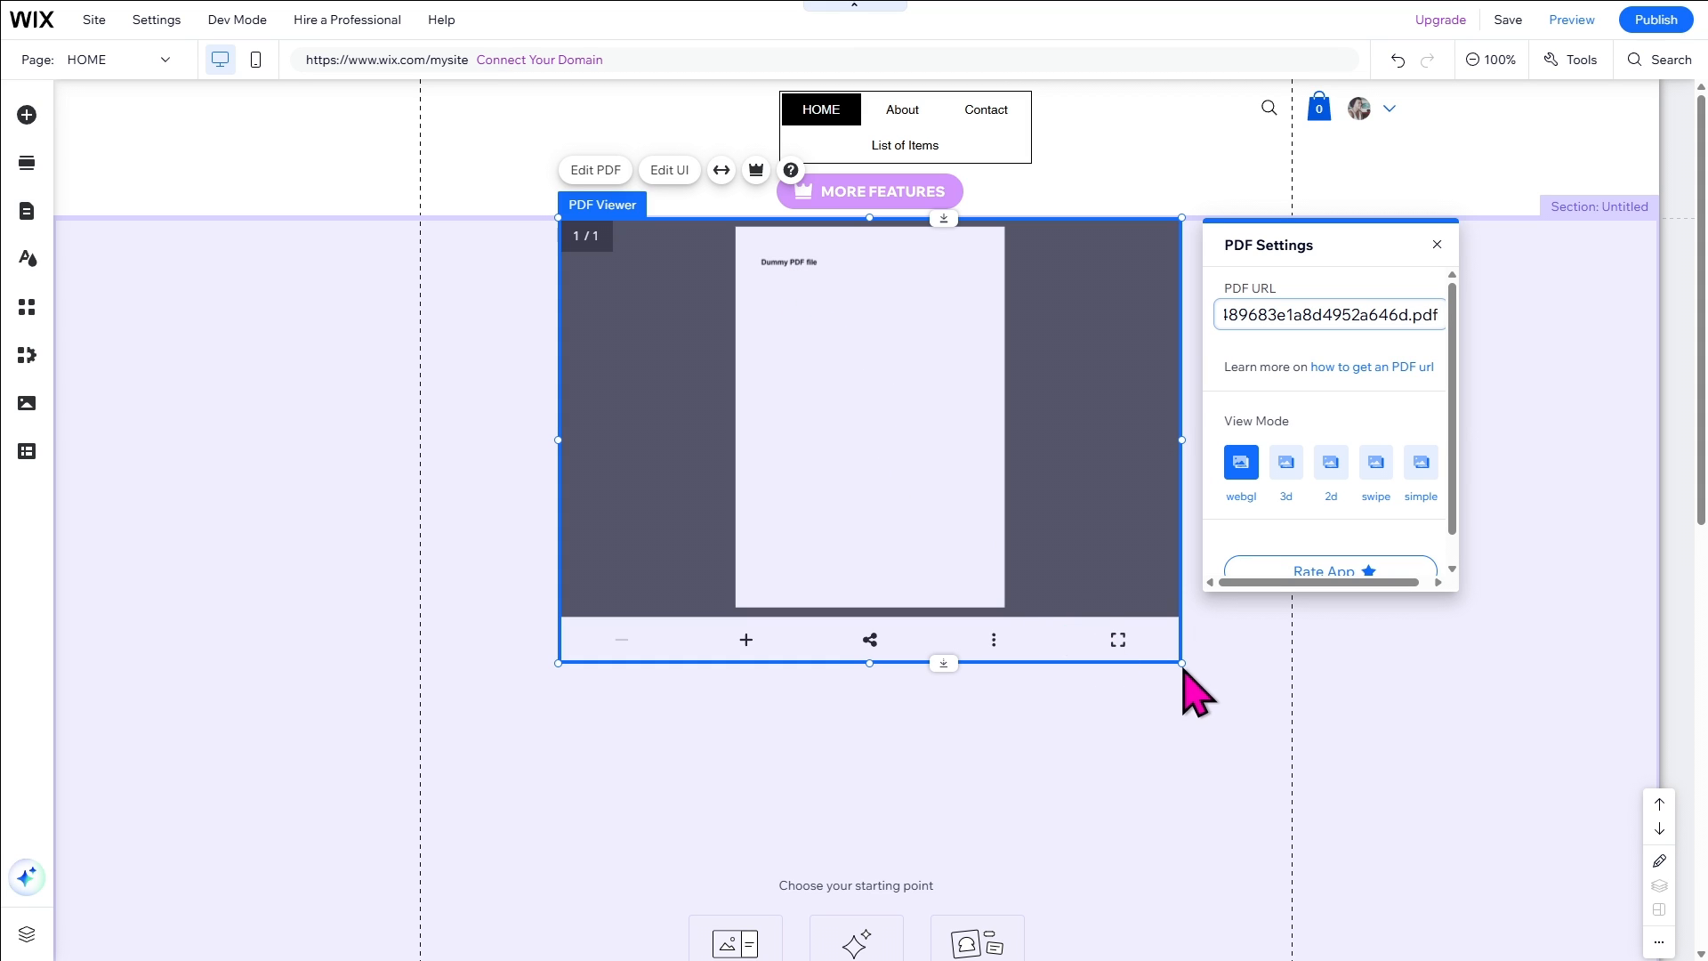
pyautogui.moveTo(1182, 663); pyautogui.dragTo(1197, 916)
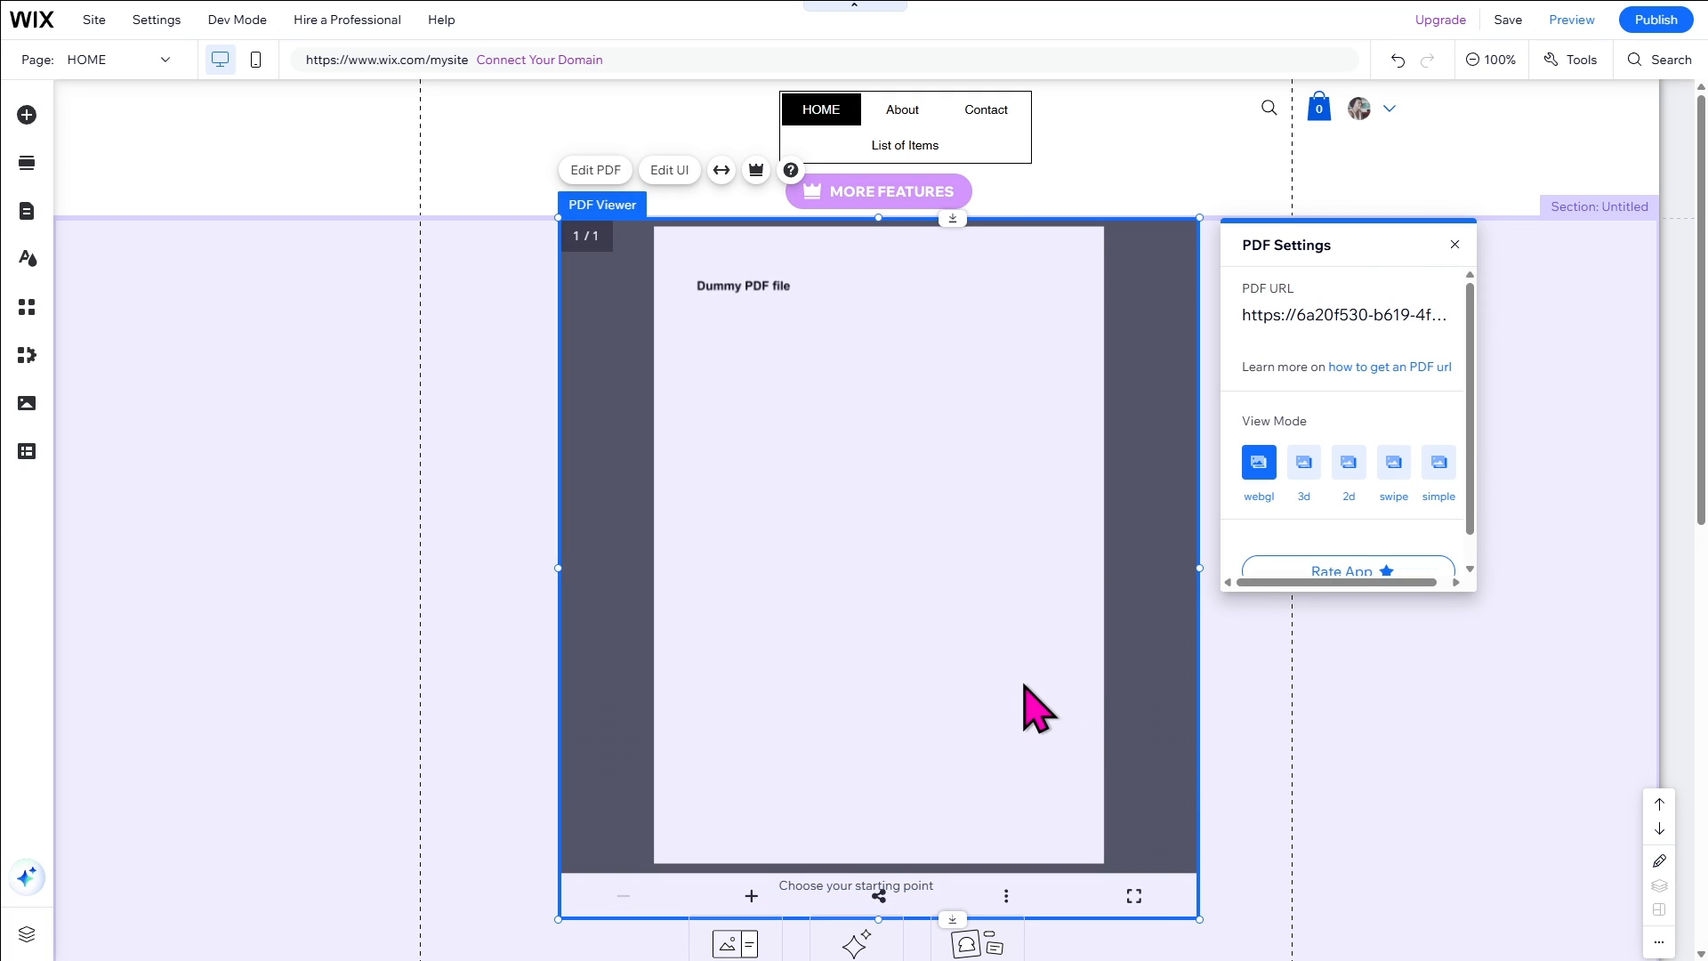
pyautogui.click(1258, 782)
# Add the dark teal DOWNLOAD button to the section and place it centred beneath the PDF viewer.
pyautogui.scroll(-3, 1163, 655)
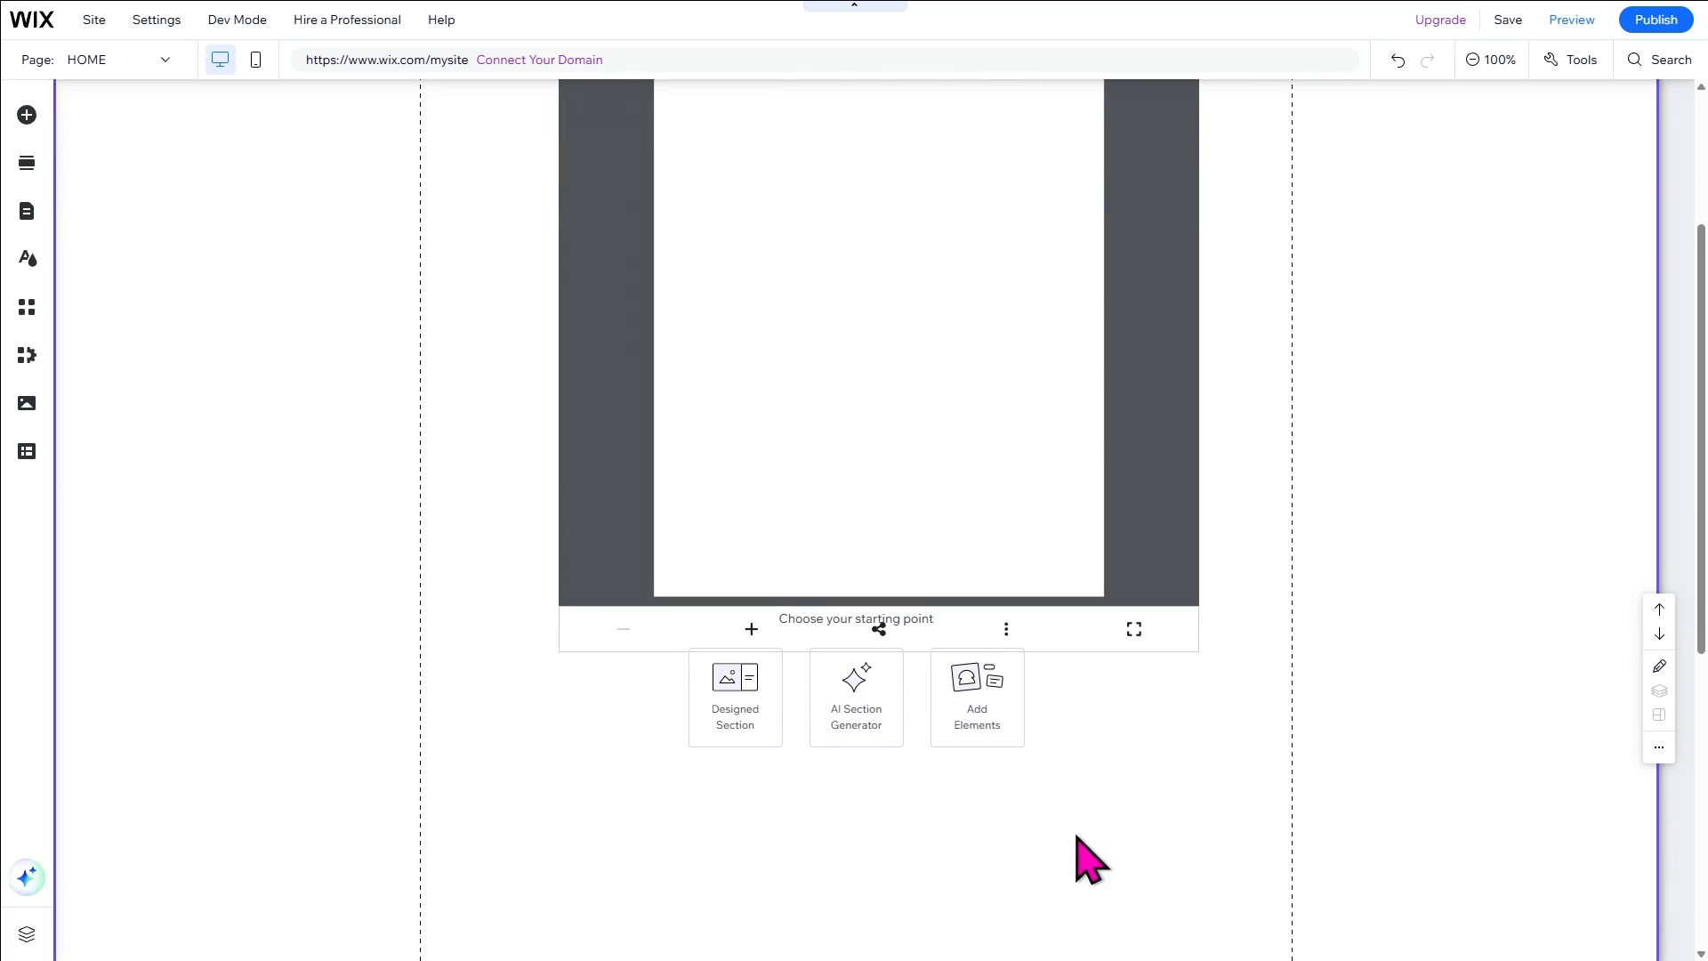
pyautogui.click(978, 709)
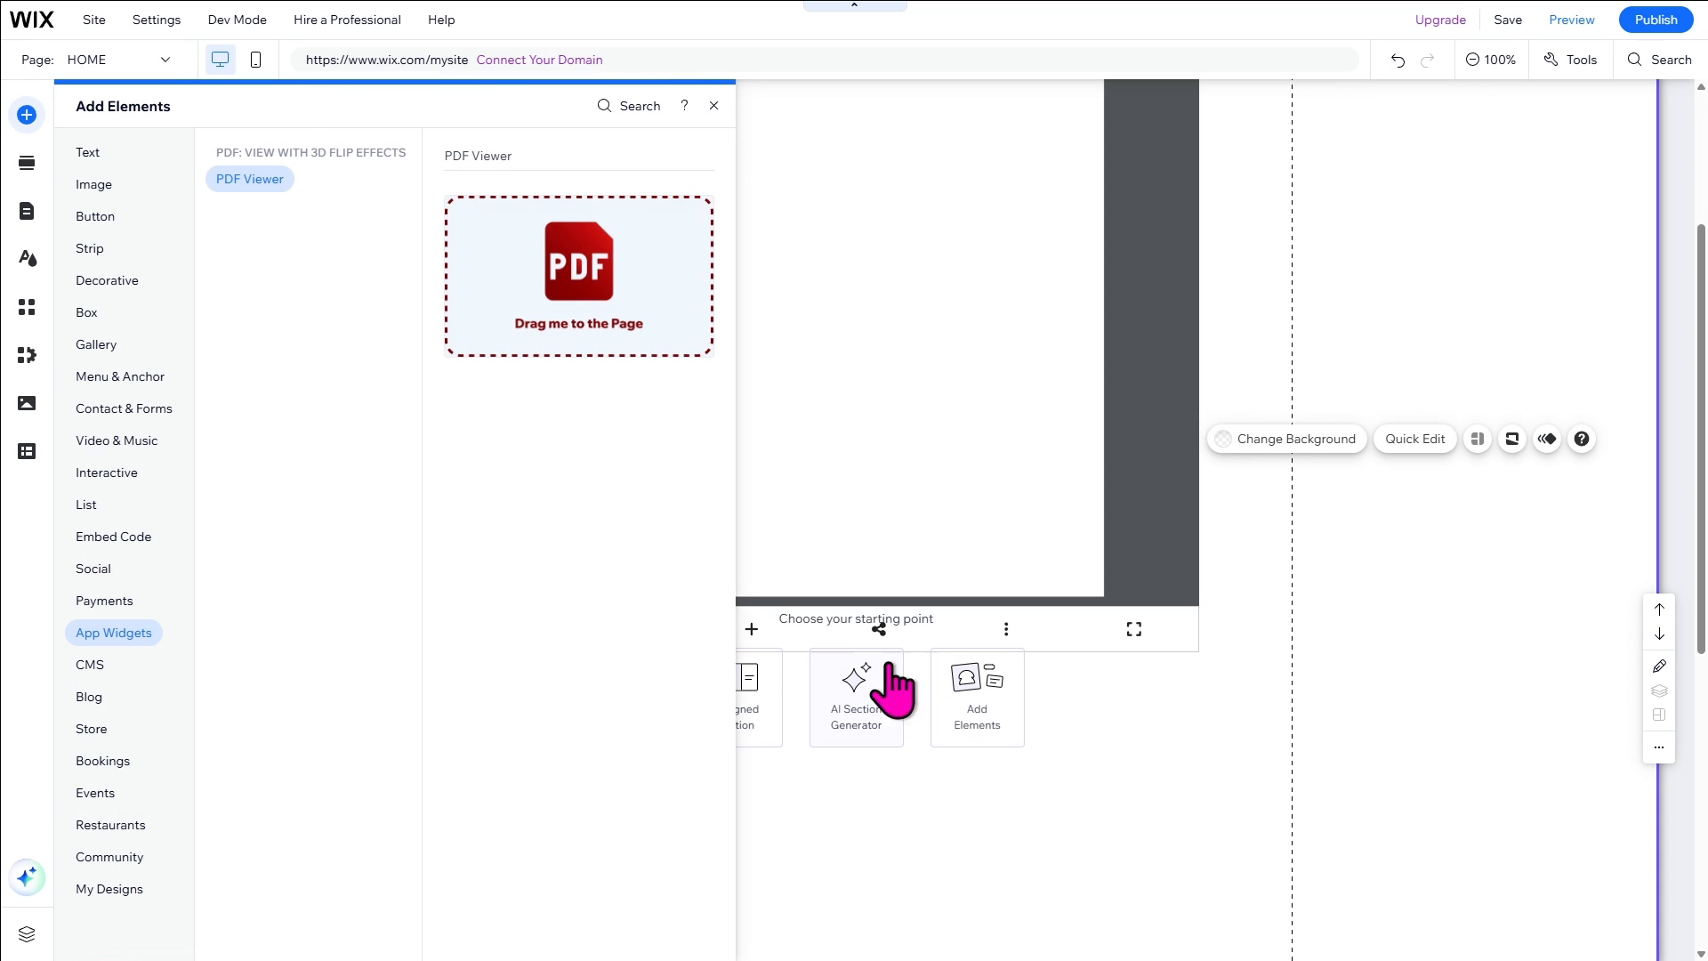
pyautogui.click(95, 219)
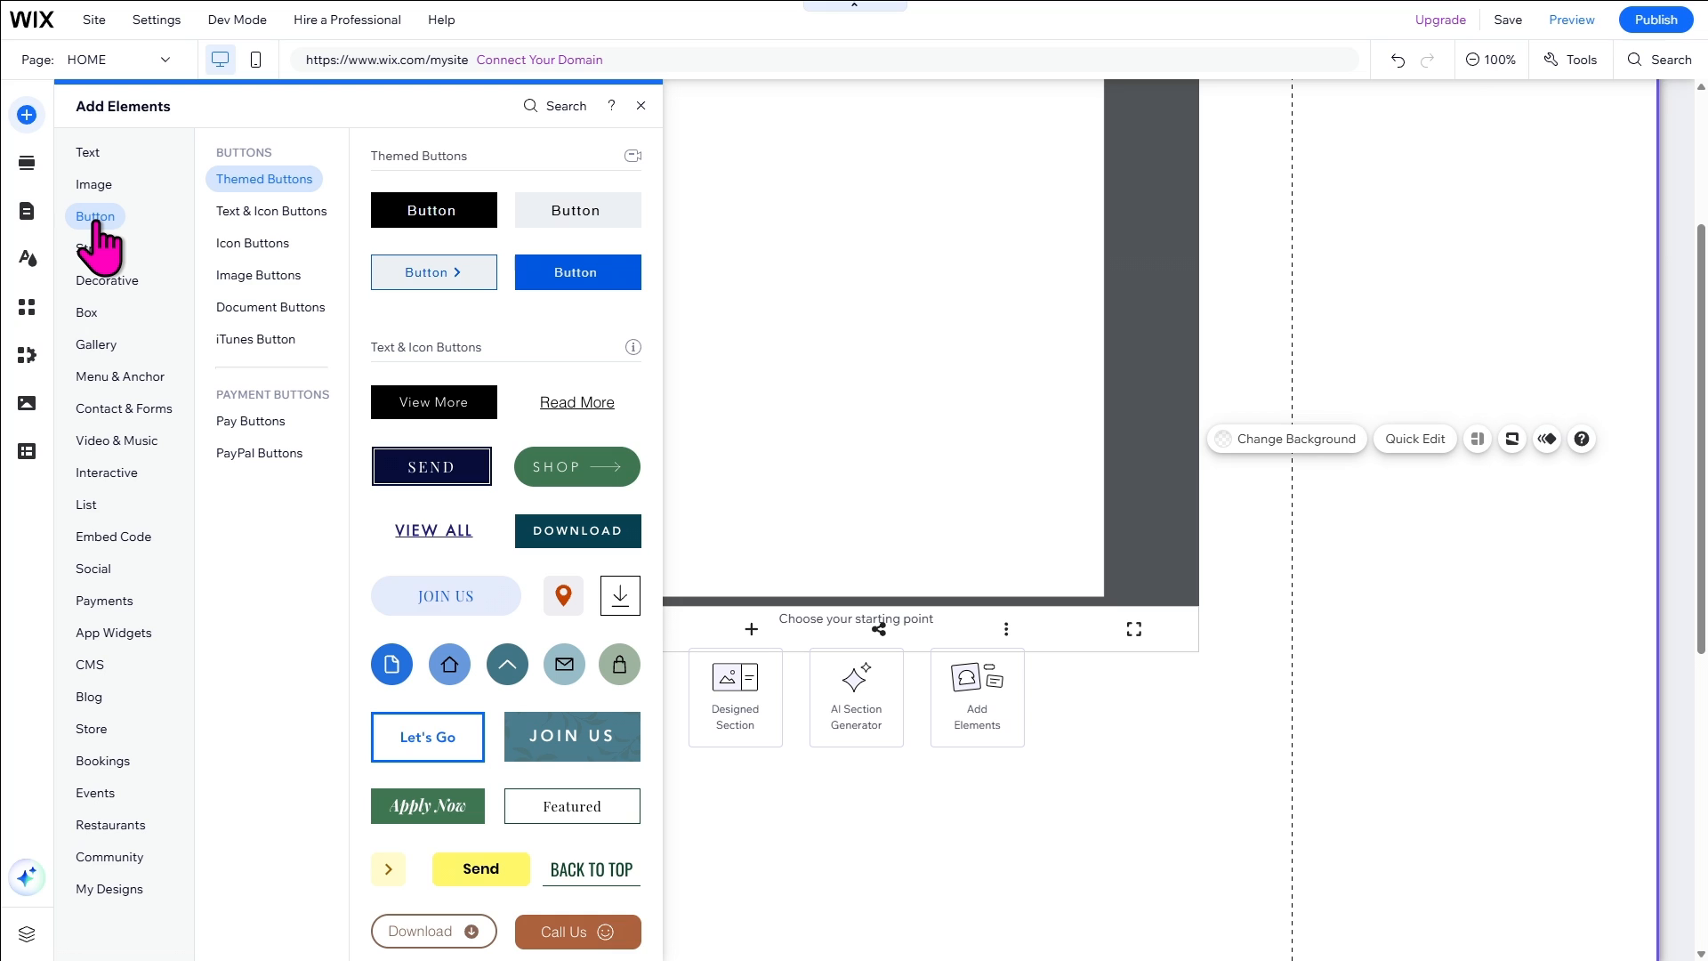
pyautogui.click(594, 543)
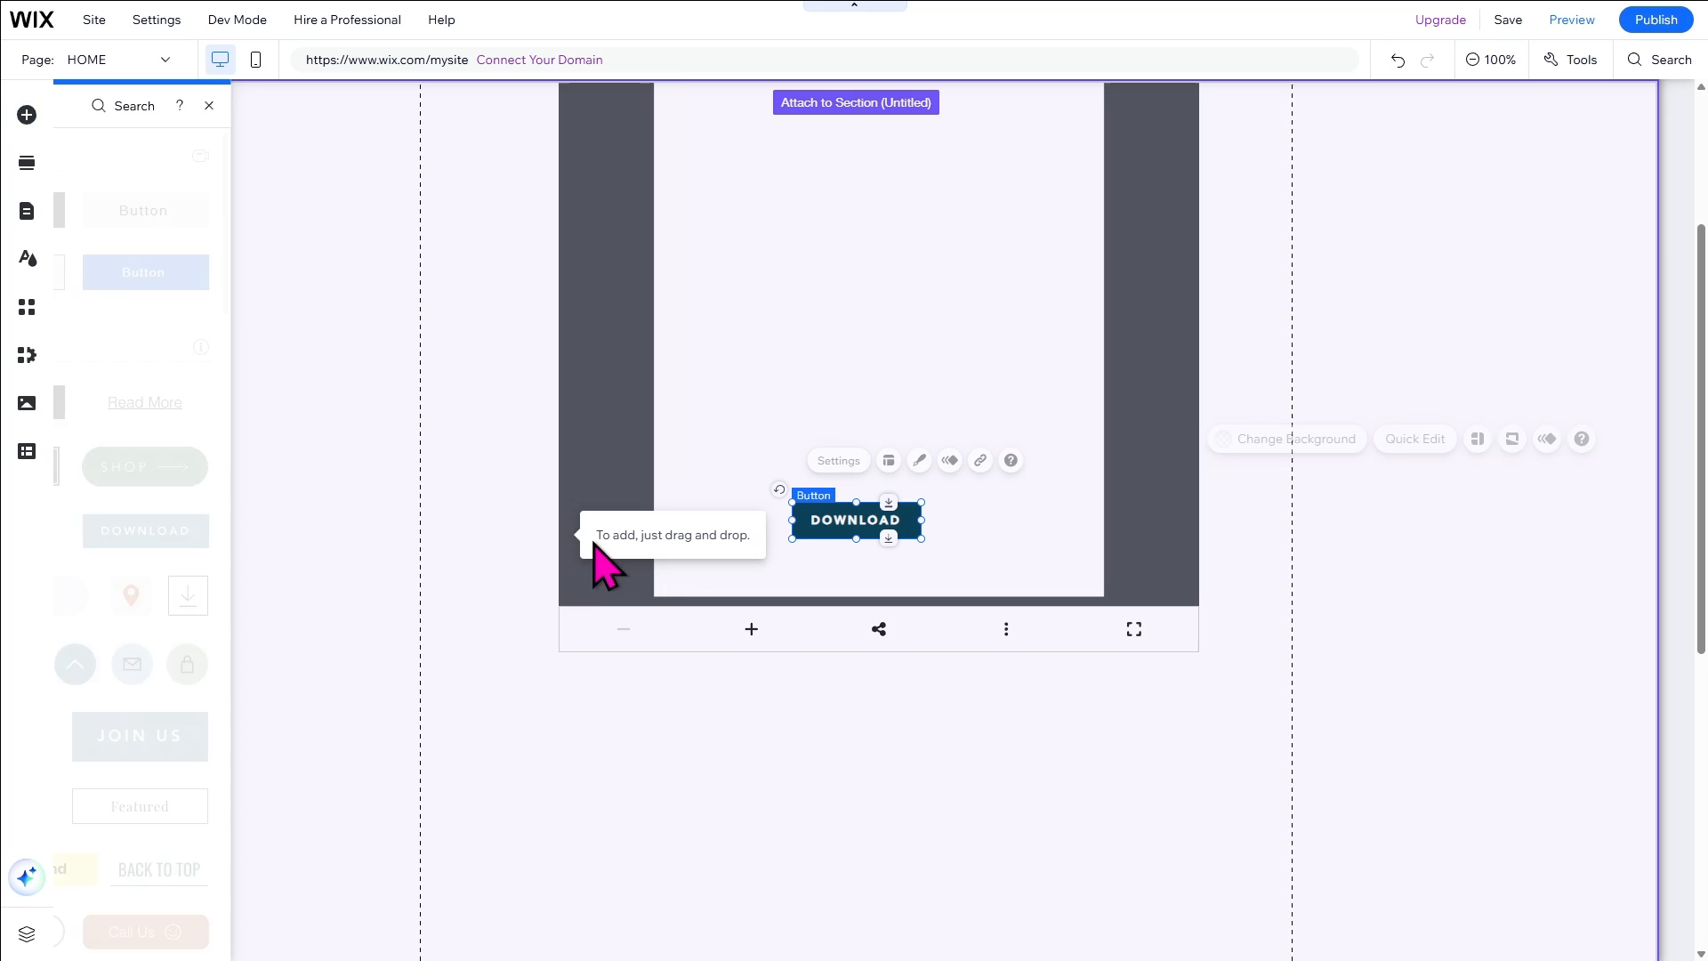
pyautogui.moveTo(858, 508); pyautogui.dragTo(882, 742)
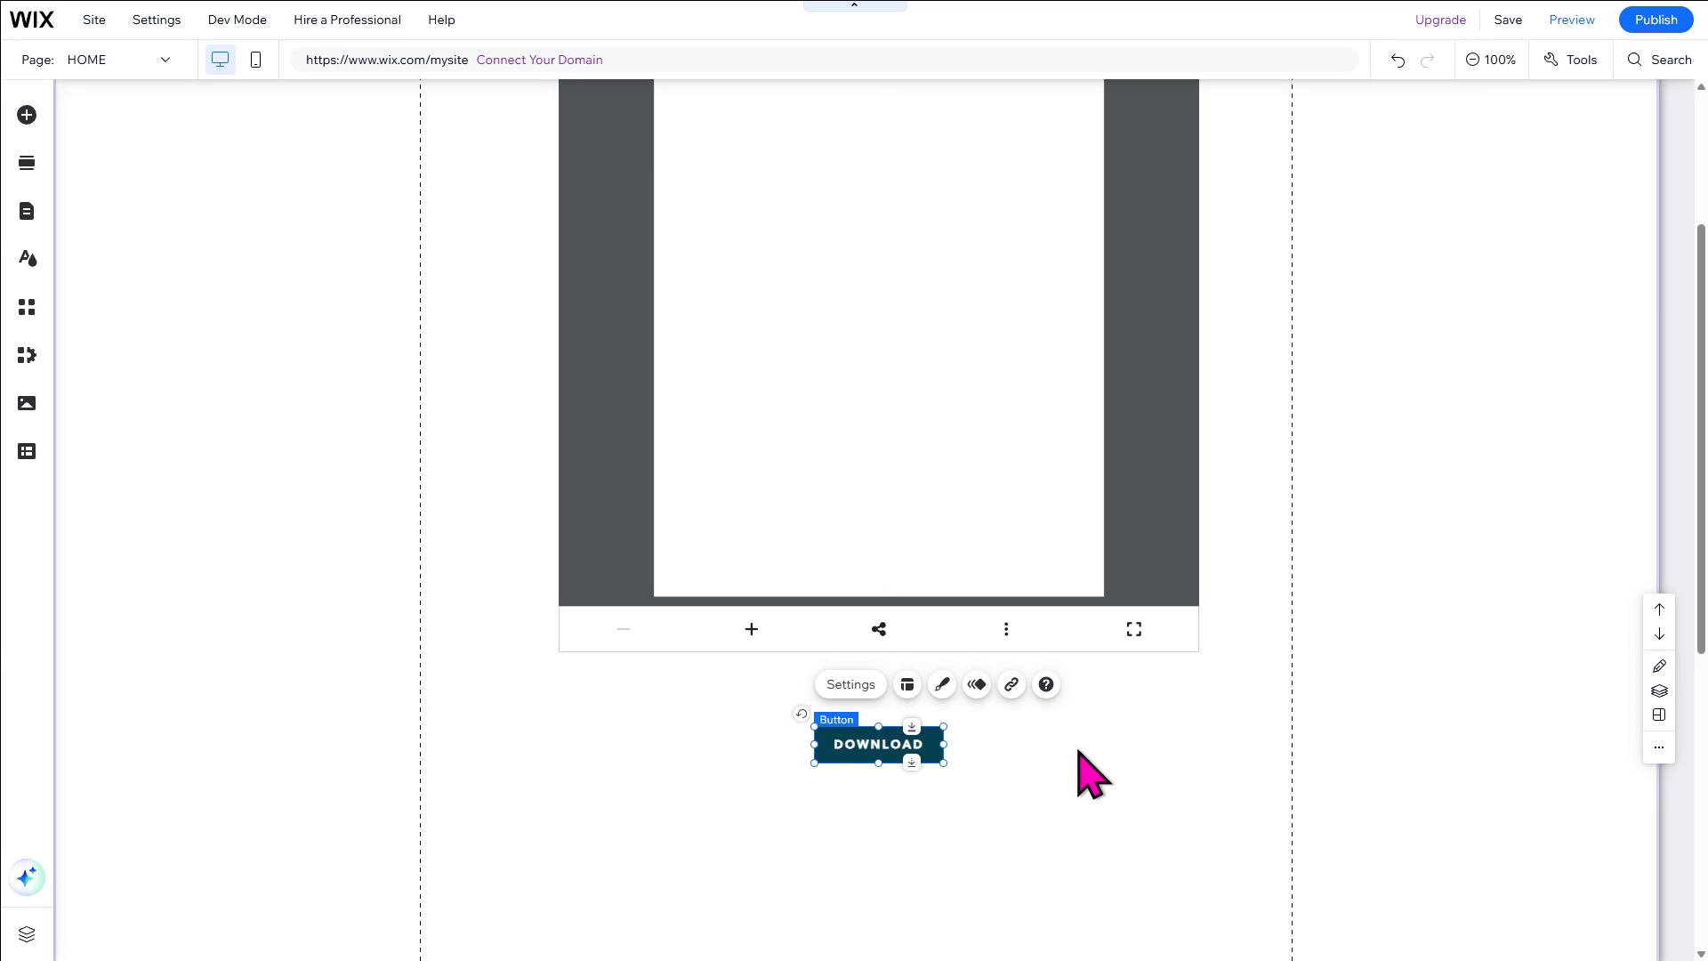
# Change the button's text to "DOWNLOAD the PDF HERE".
pyautogui.doubleClick(890, 744)
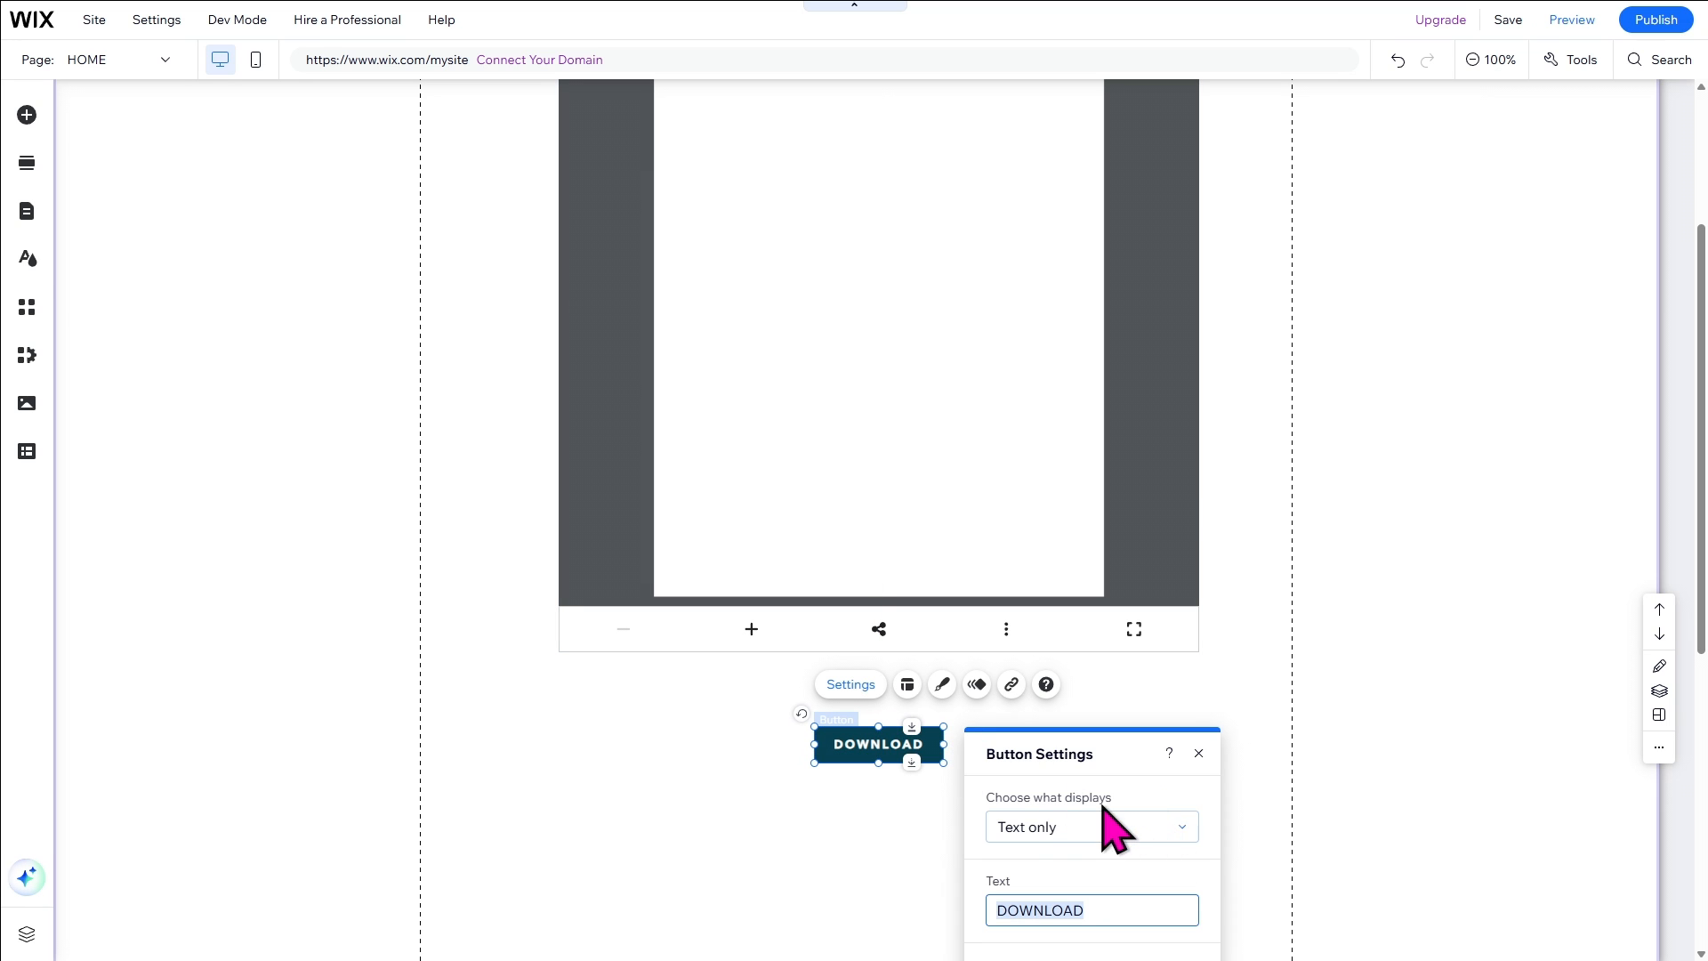
pyautogui.scroll(-2, 1112, 827)
pyautogui.click(1069, 910)
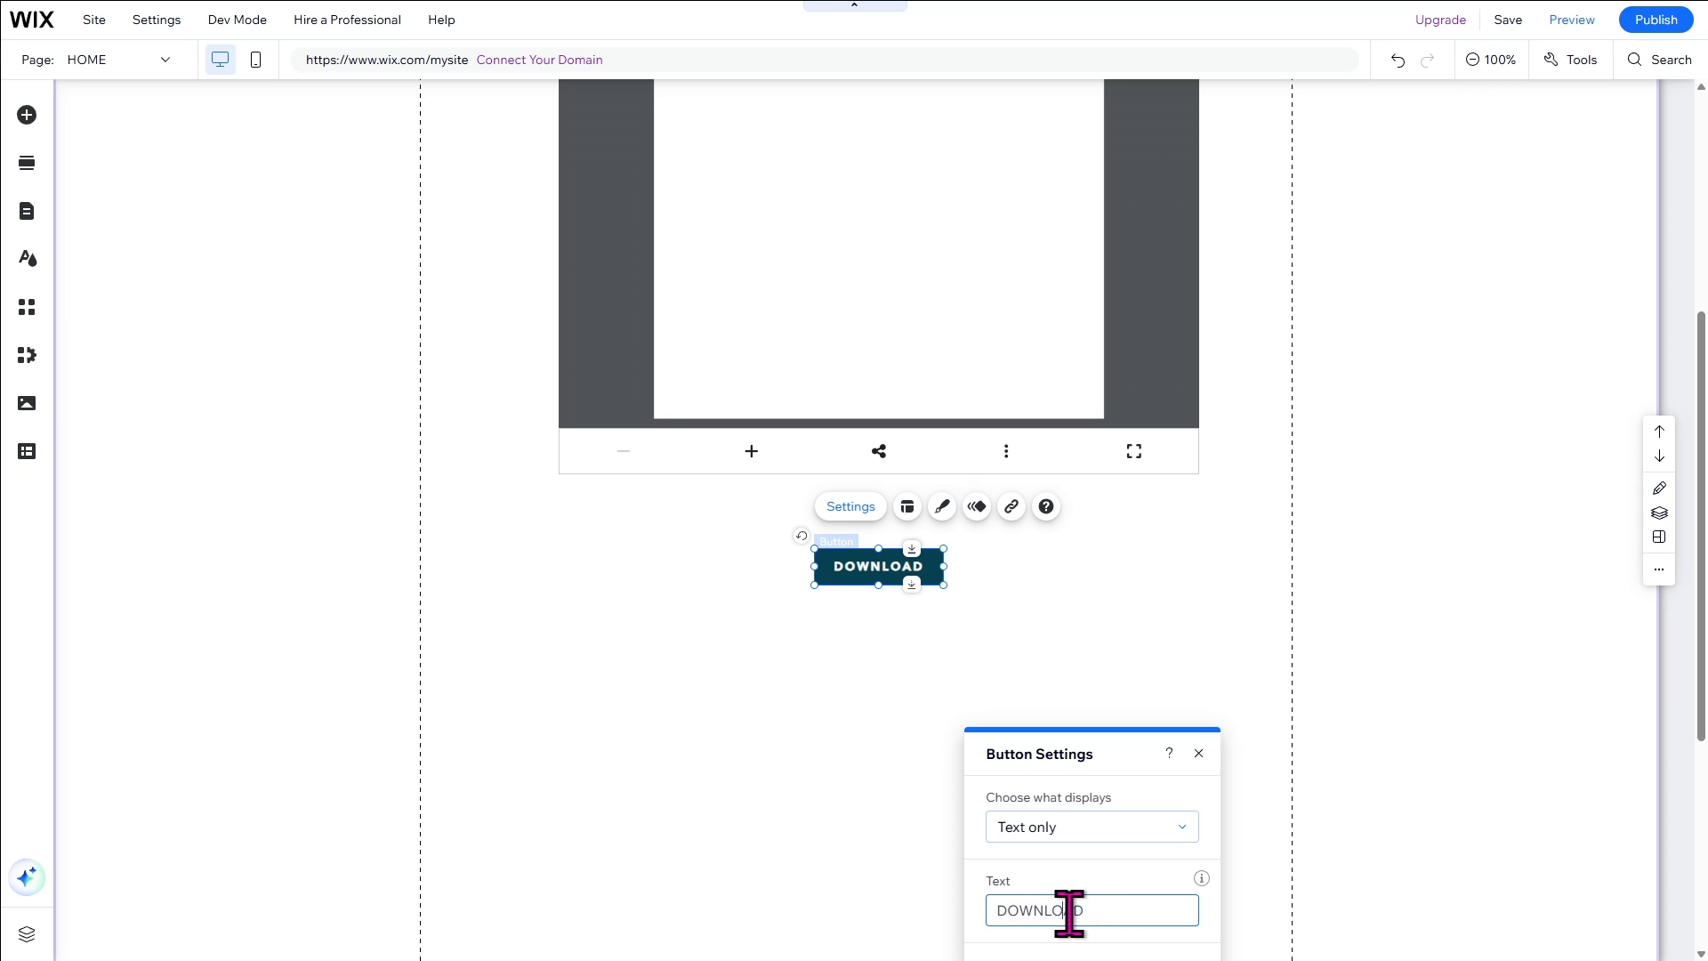
pyautogui.click(1135, 910)
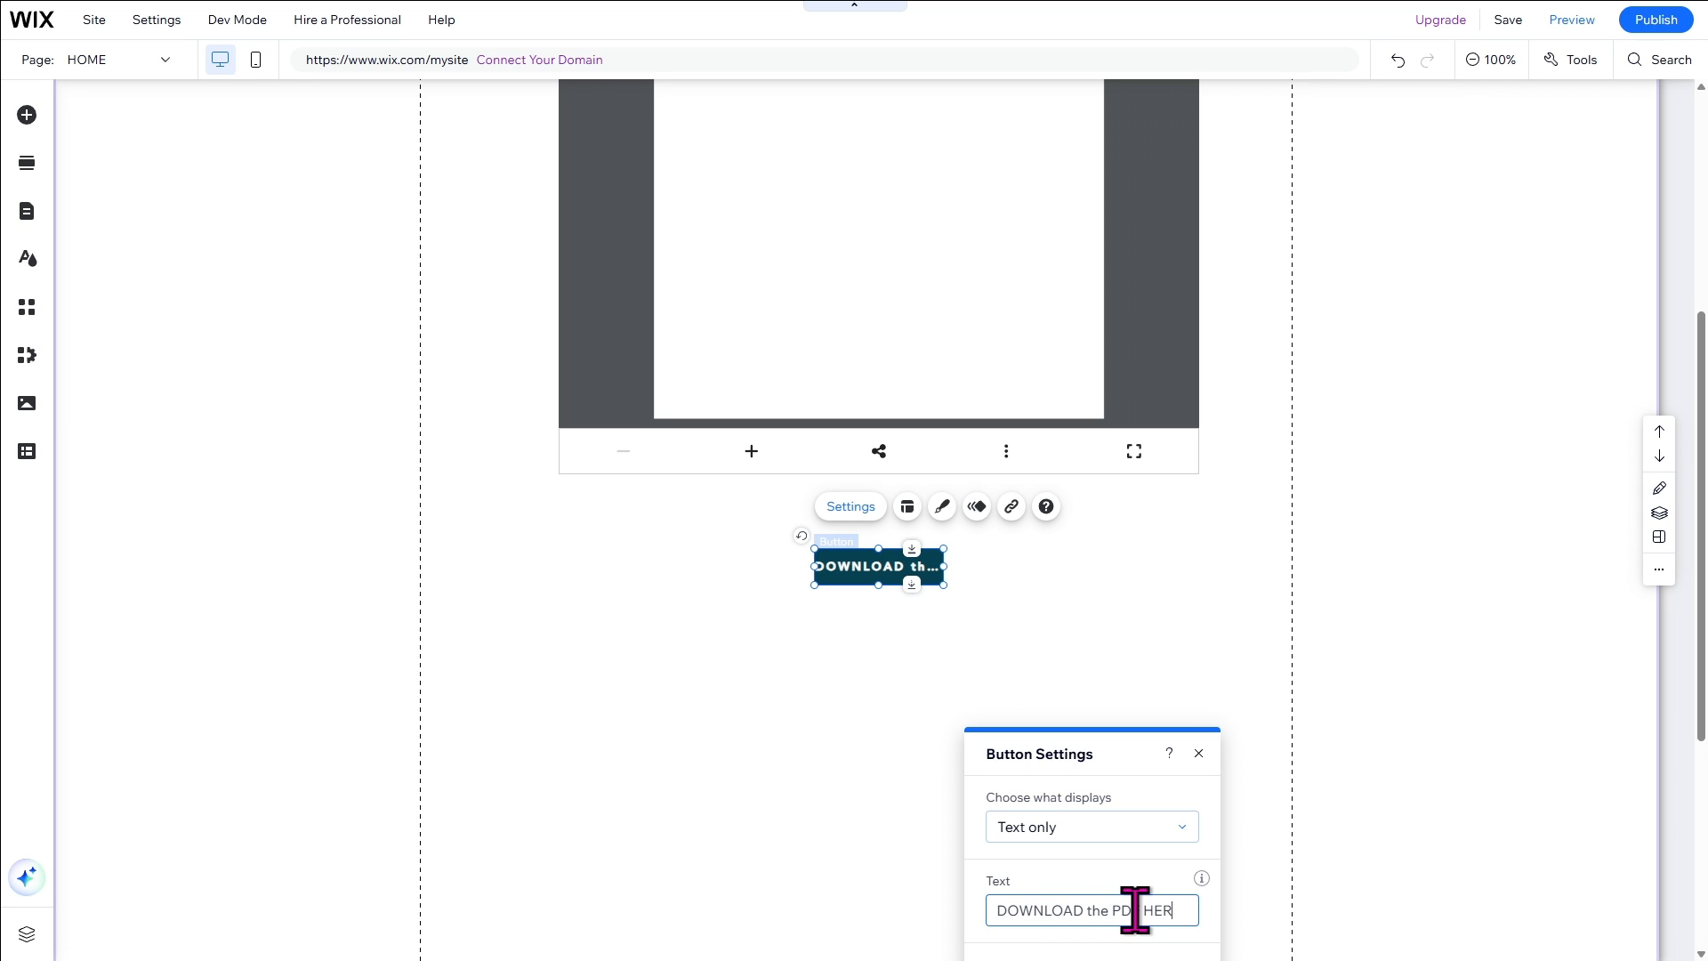
pyautogui.press('Return')
# Widen the download button until its full text fits and reposition it beneath the PDF viewer.
pyautogui.moveTo(1024, 567); pyautogui.dragTo(1045, 568)
pyautogui.click(886, 690)
pyautogui.moveTo(919, 582); pyautogui.dragTo(878, 573)
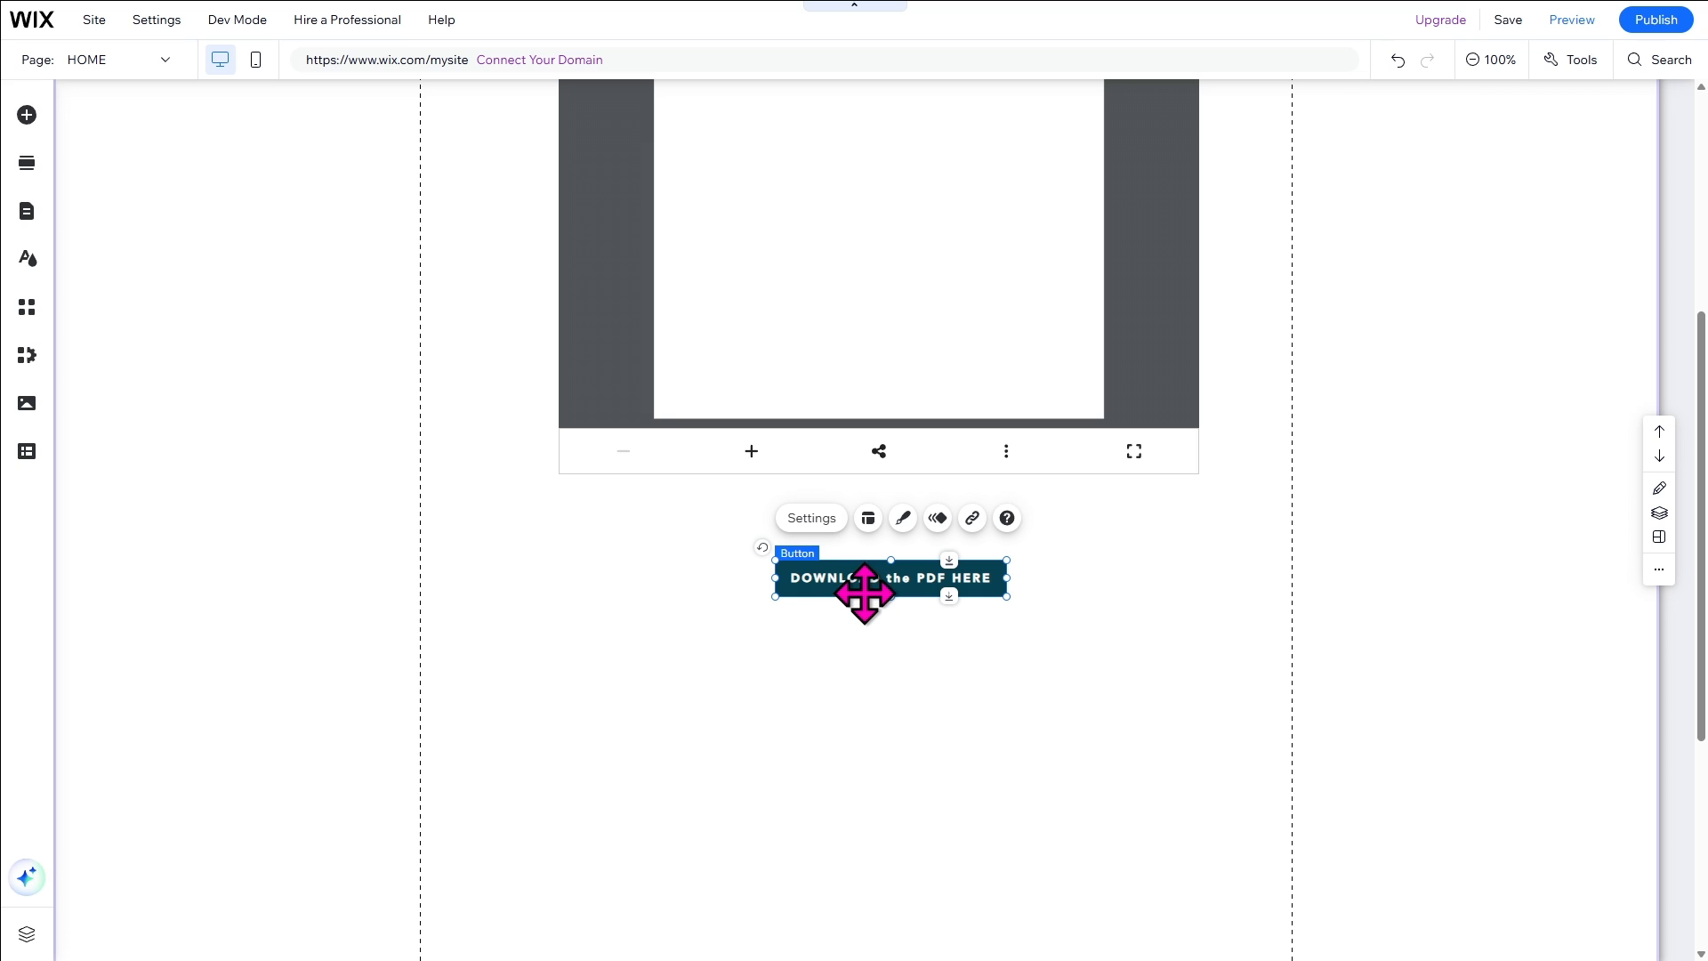
# Open the download button's link settings and choose Web address as the link type.
pyautogui.click(973, 519)
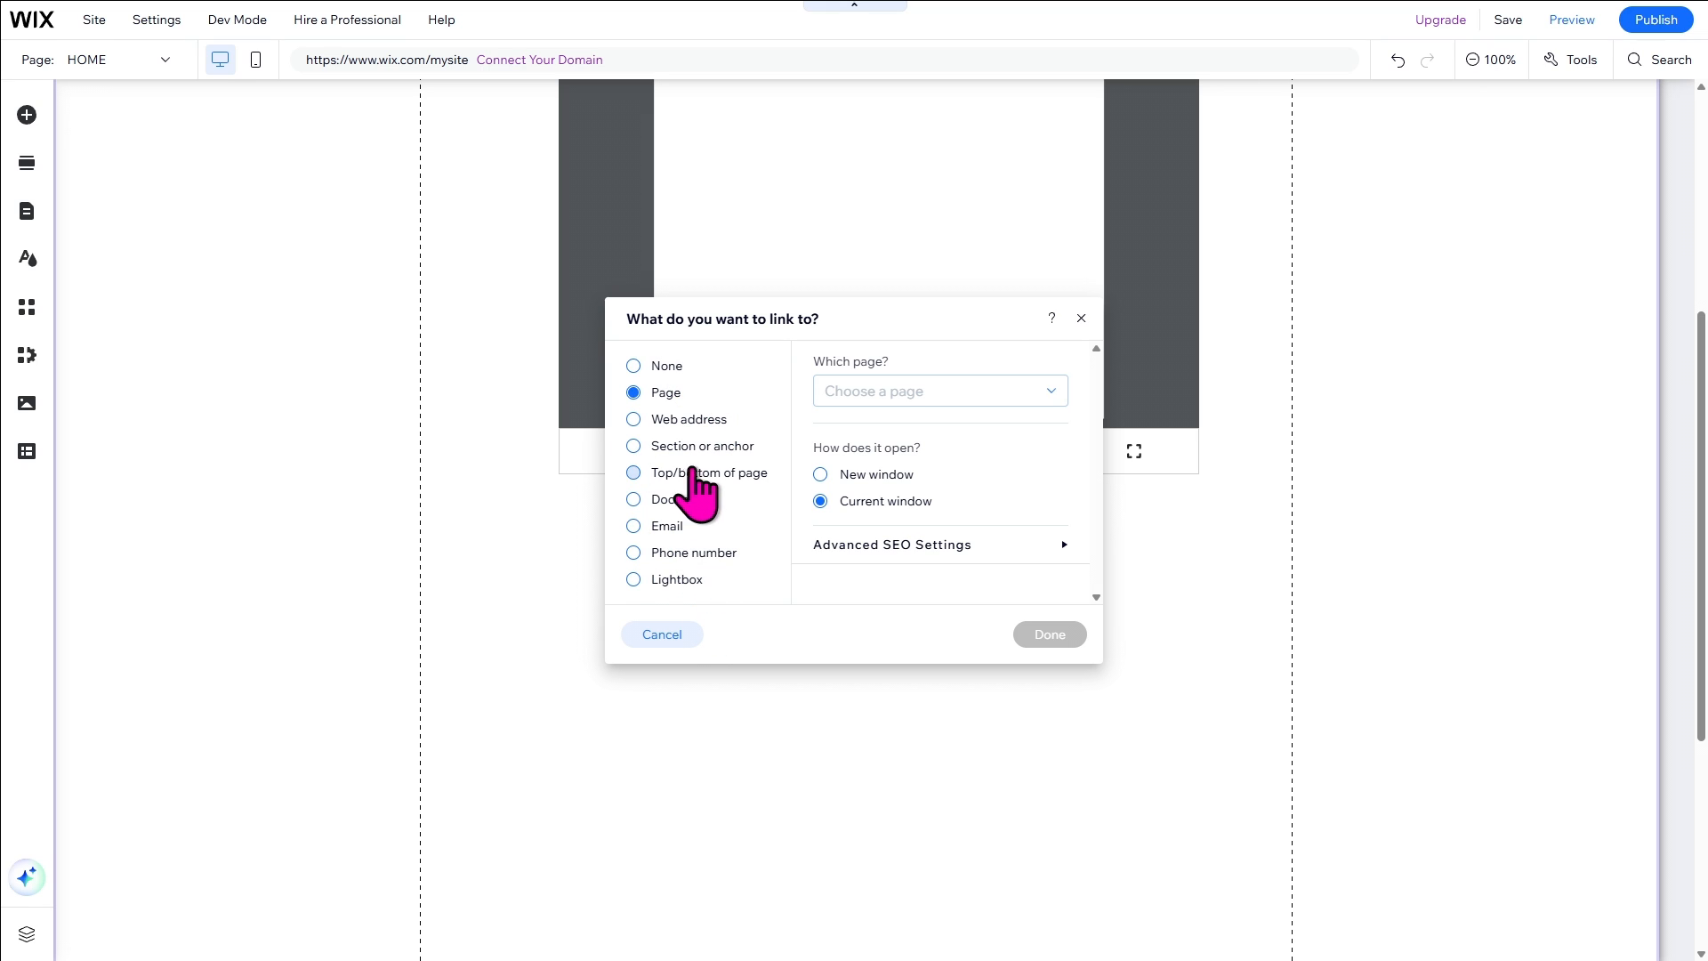
pyautogui.click(684, 423)
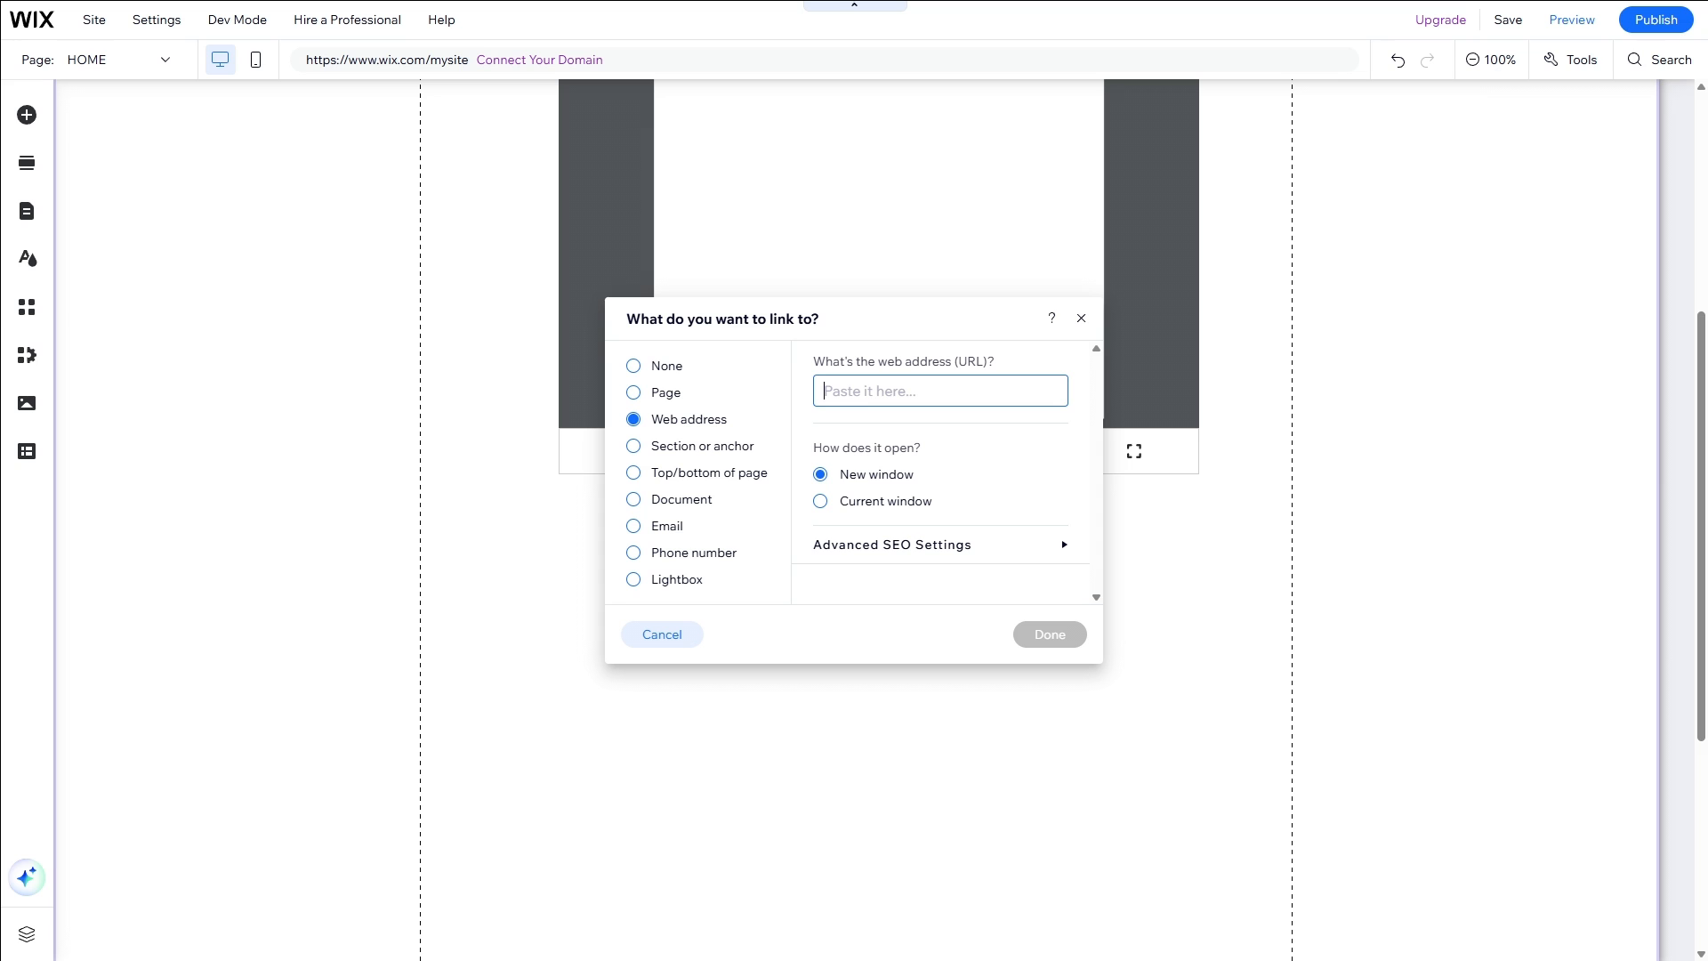
# Switch to the Google Drive window and copy the share link of pdf-sample_0.pdf.
pyautogui.moveTo(178, 960); pyautogui.dragTo(831, 44)
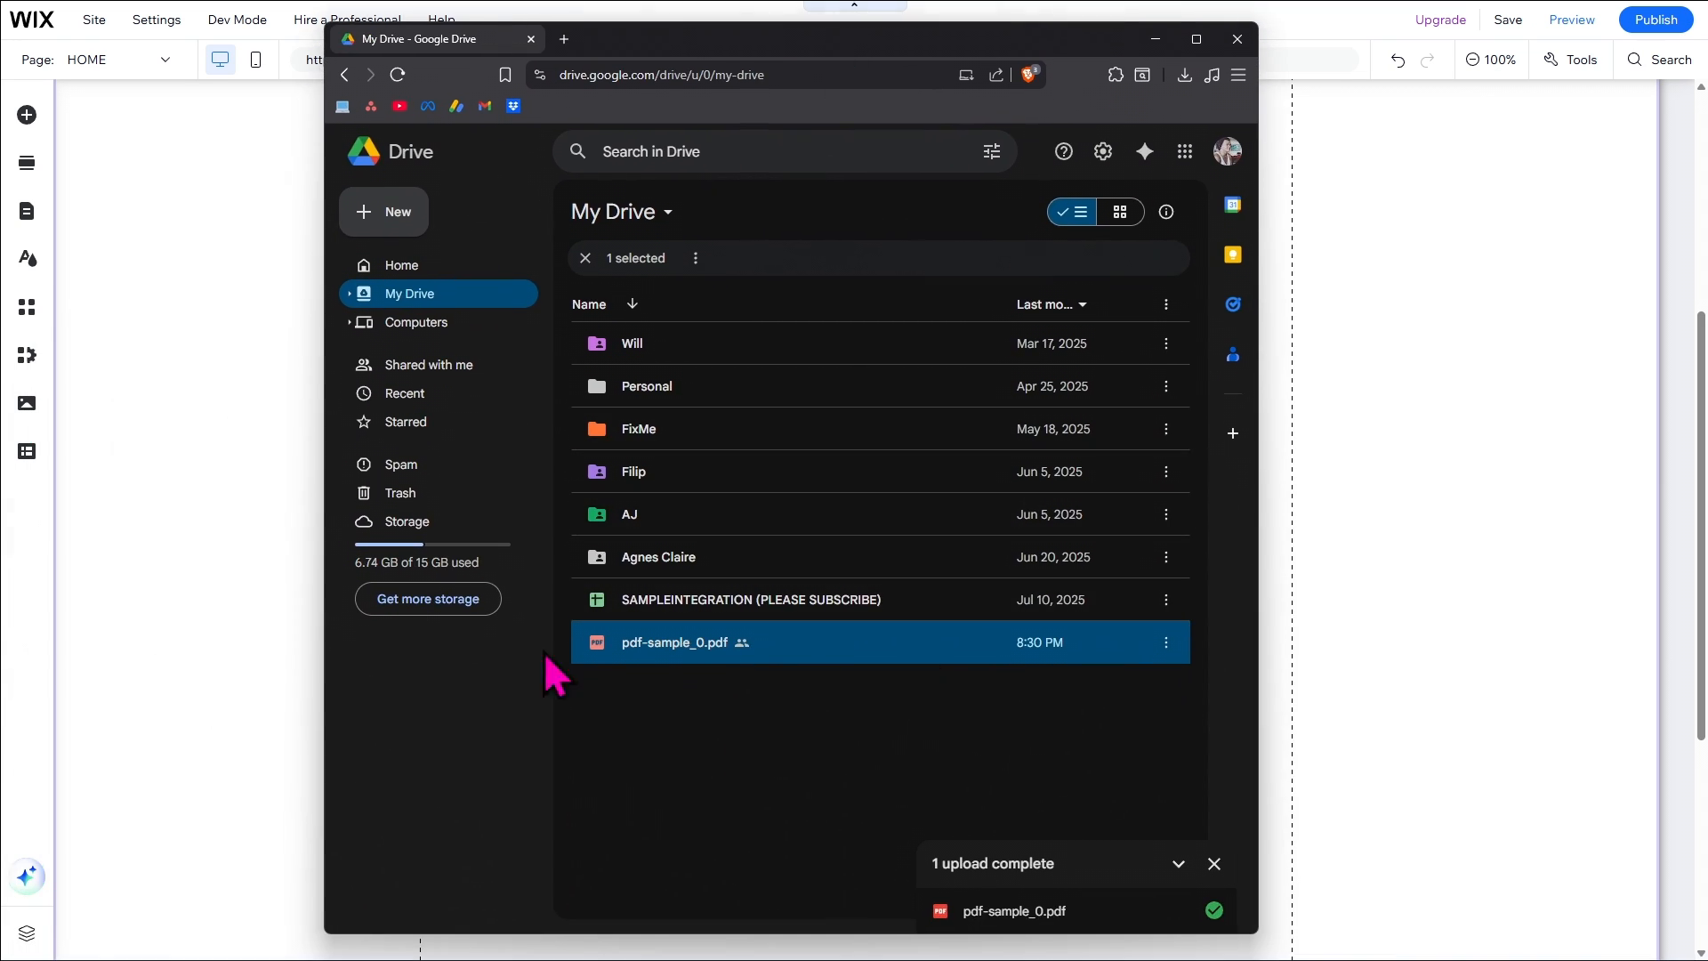
pyautogui.rightClick(794, 649)
pyautogui.moveTo(930, 516)
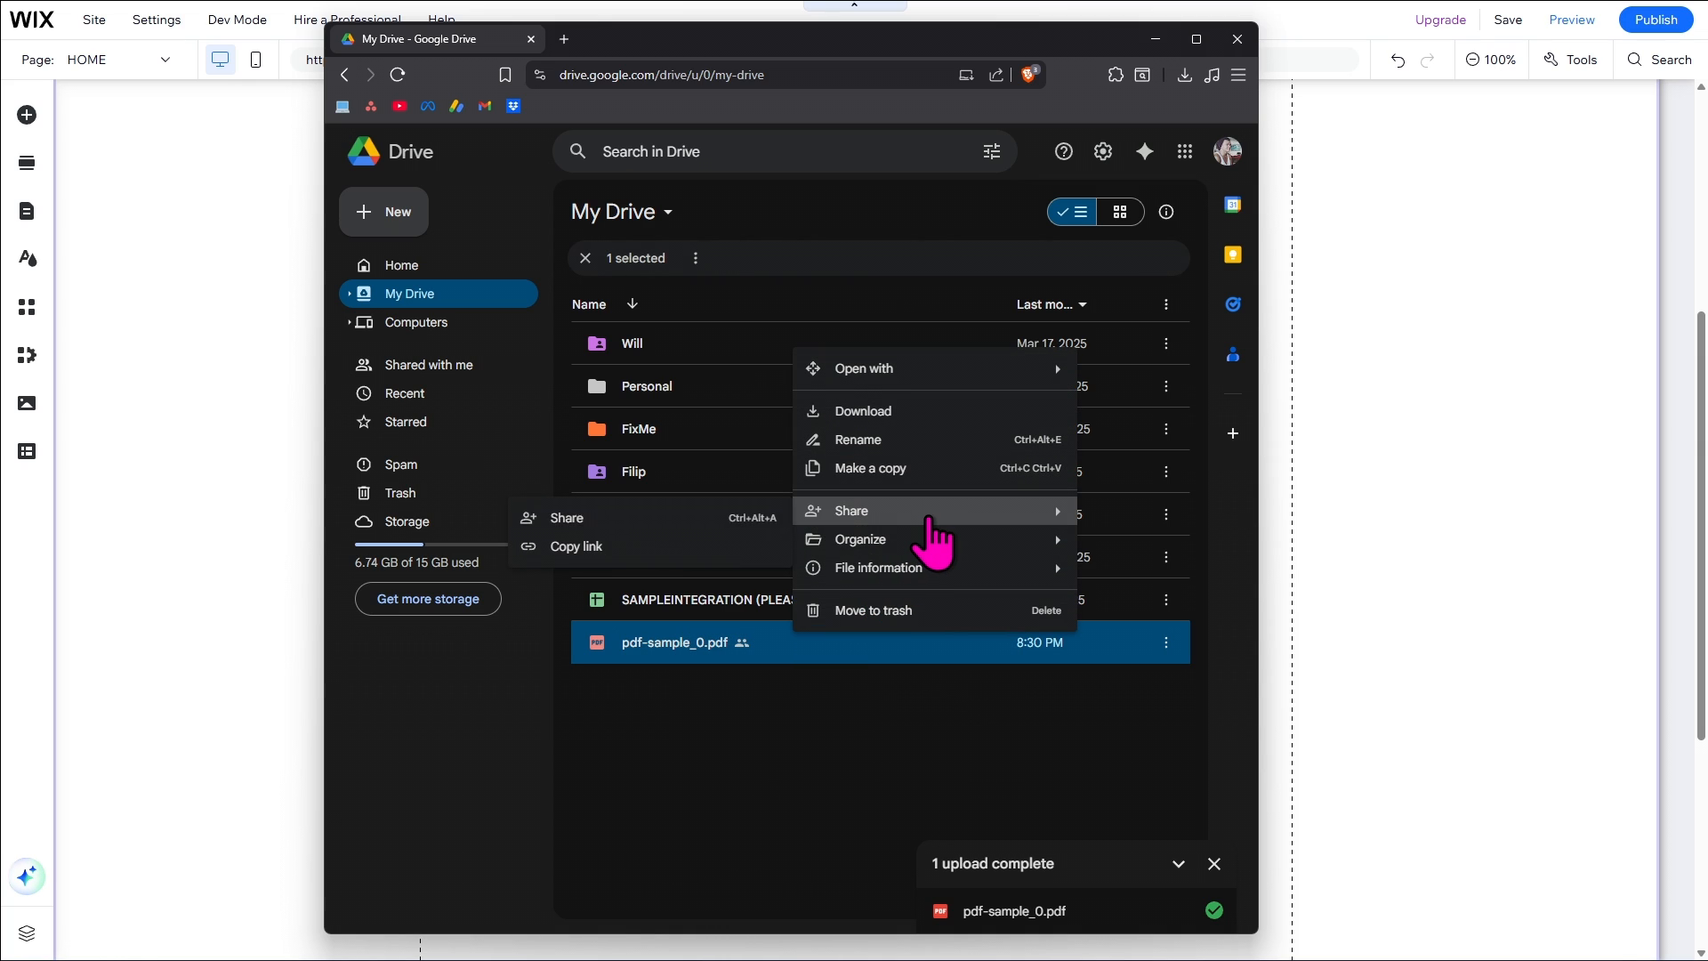
pyautogui.click(618, 550)
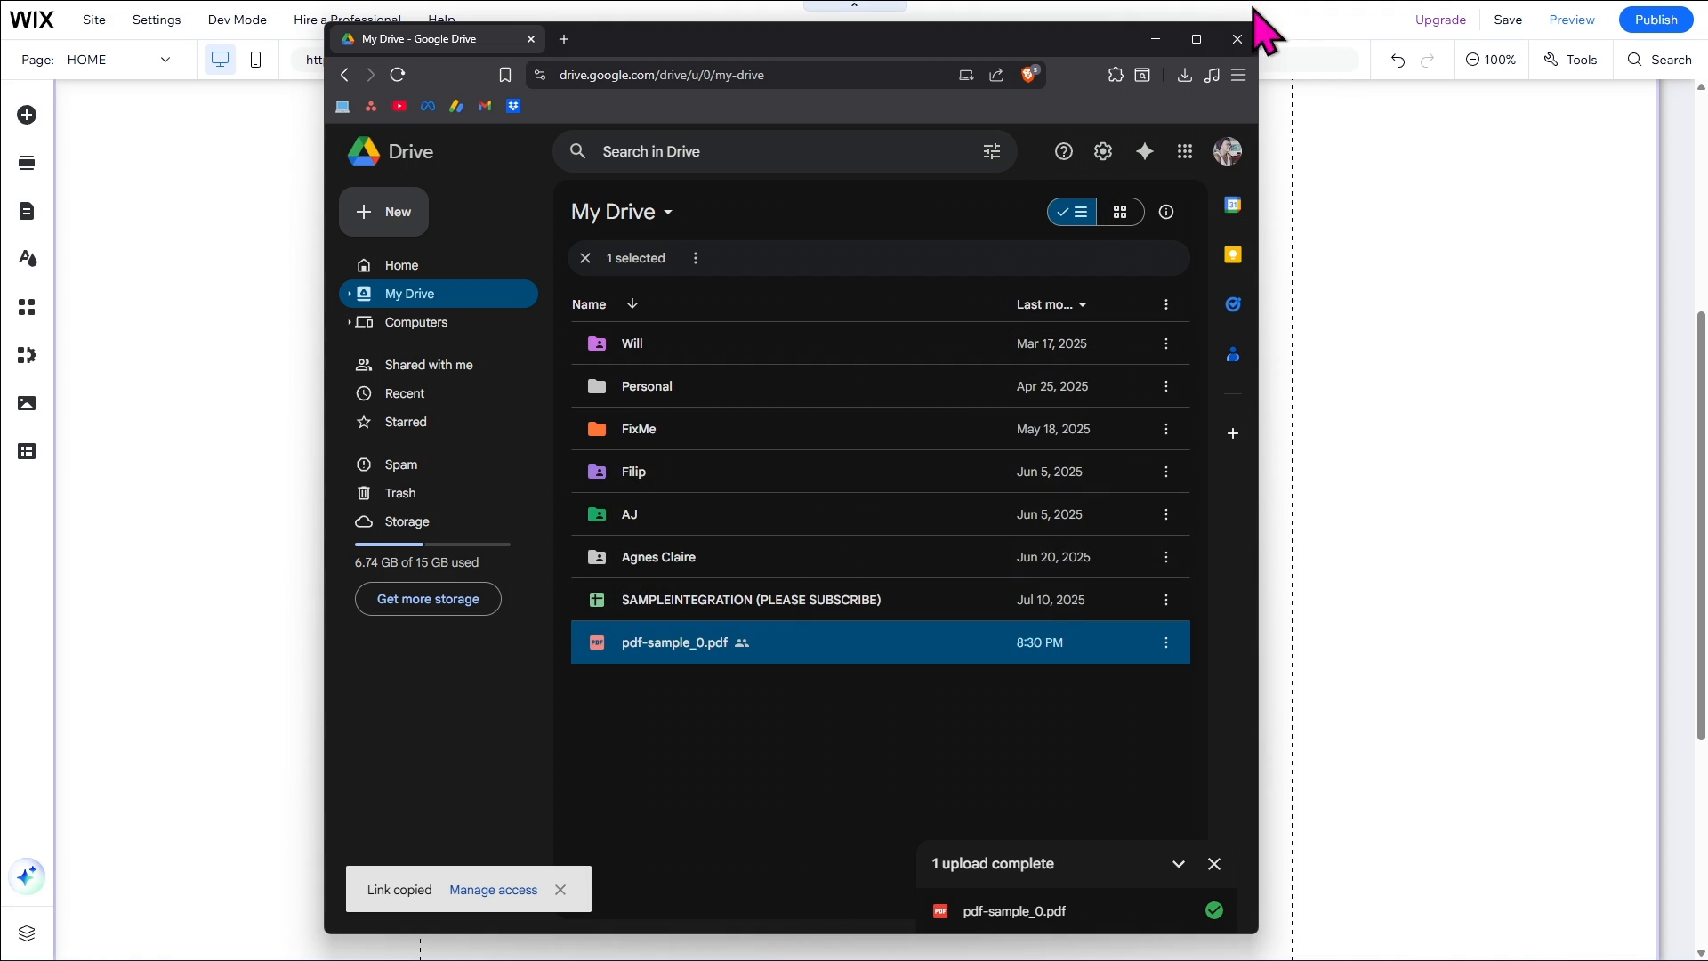
# Return to the Wix editor and apply the copied Drive link as the download button's web address, opening in a new window.
pyautogui.click(1156, 38)
pyautogui.click(919, 394)
pyautogui.hotkey('ctrl', 'v')
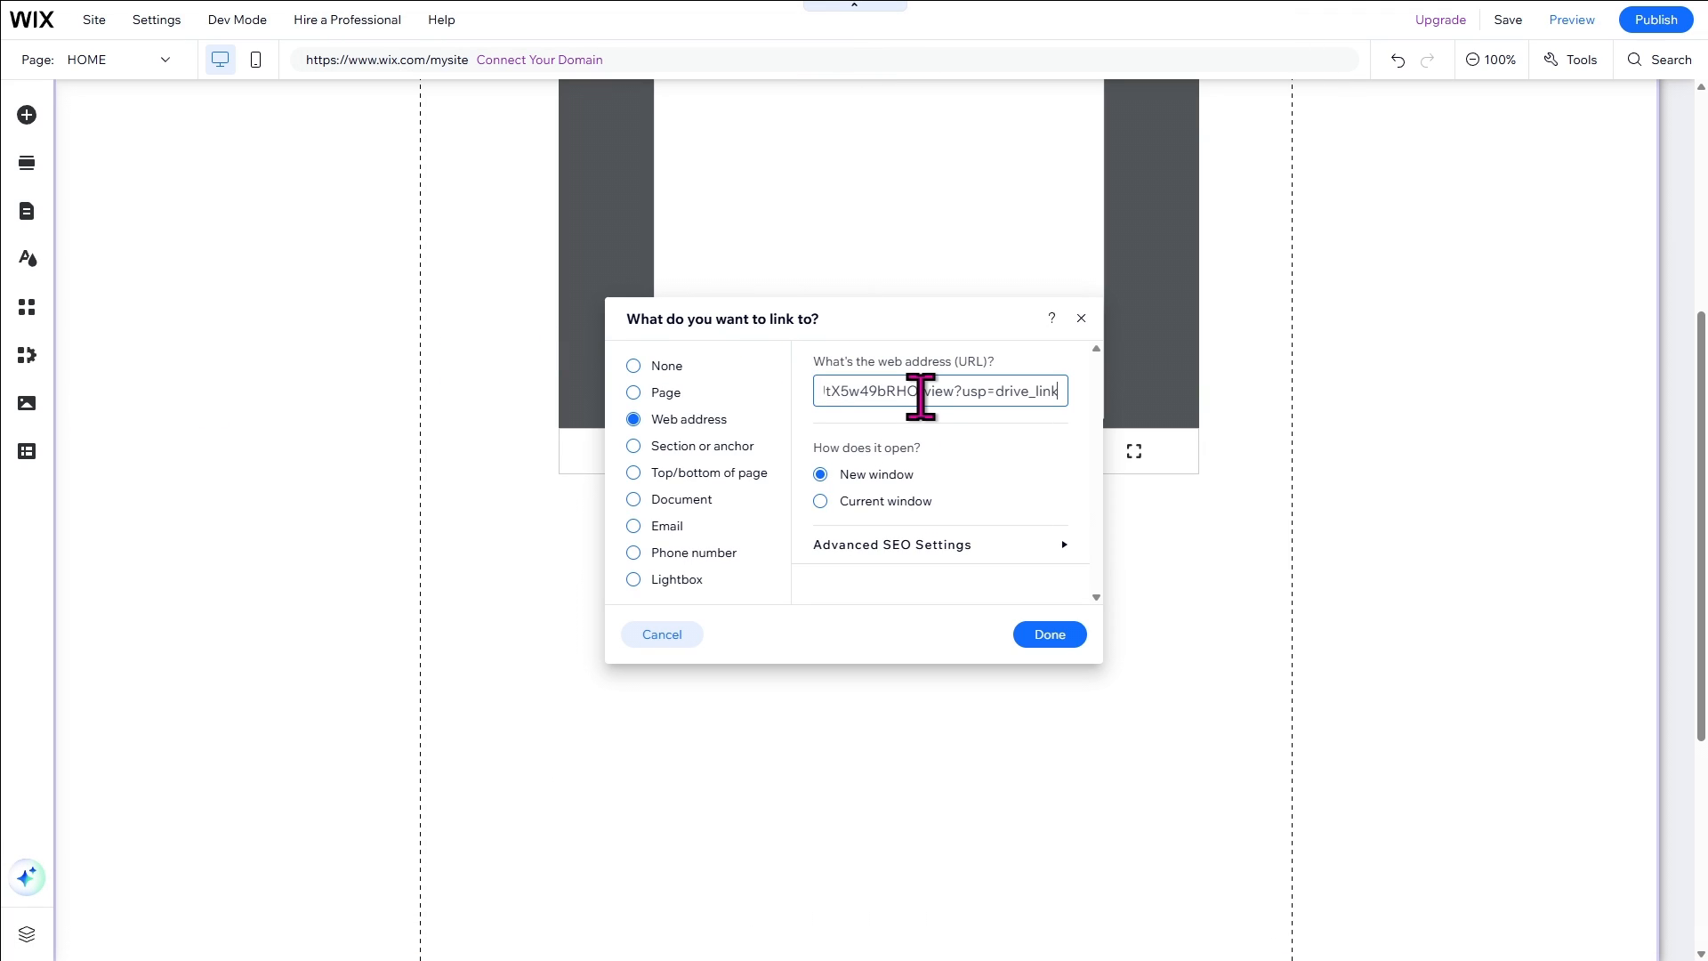
pyautogui.click(1052, 634)
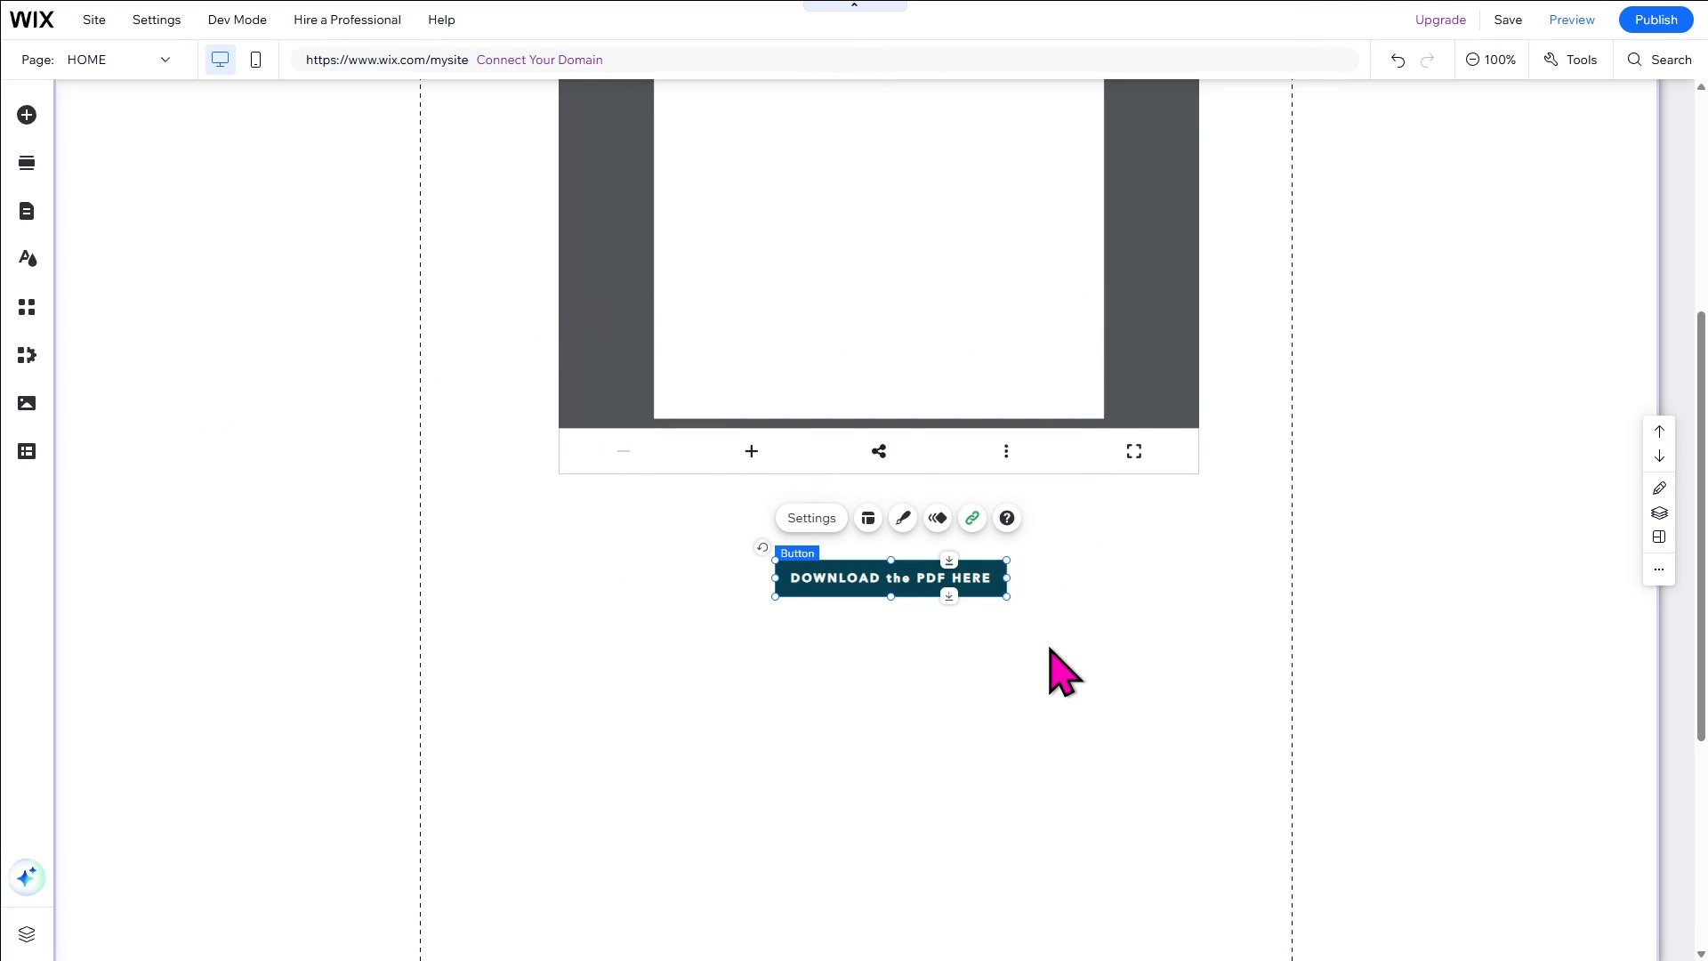
pyautogui.click(1001, 716)
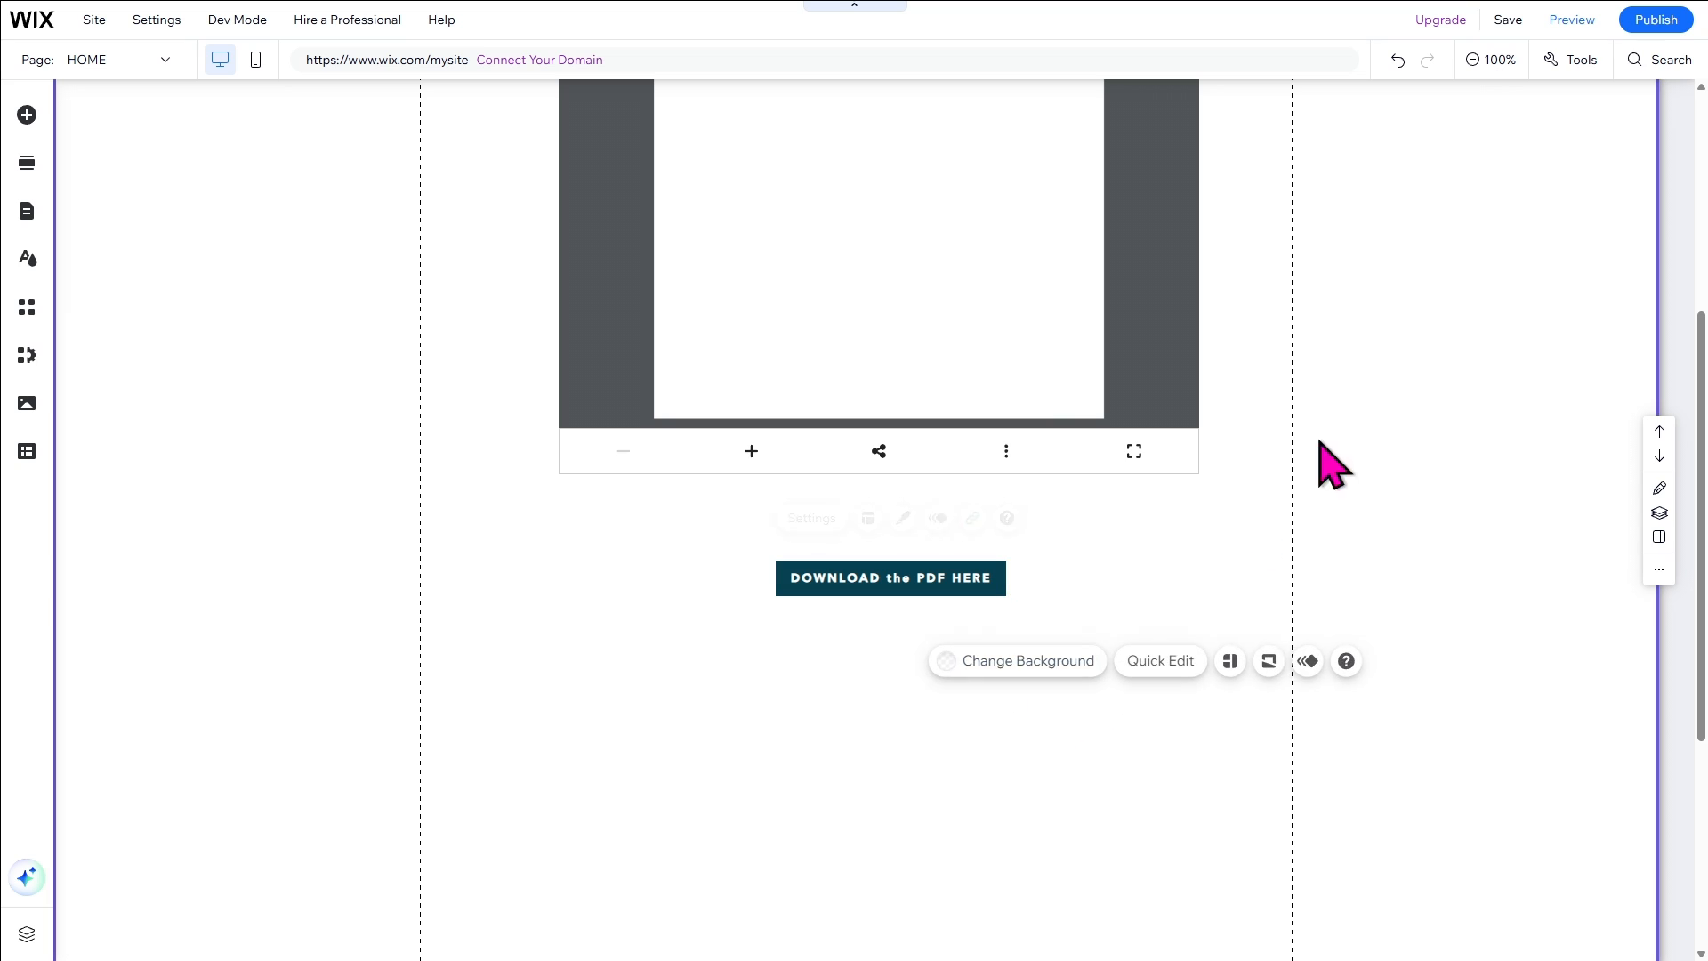
# Preview the site and test the "DOWNLOAD the PDF HERE" button beneath the PDF viewer.
pyautogui.click(1572, 21)
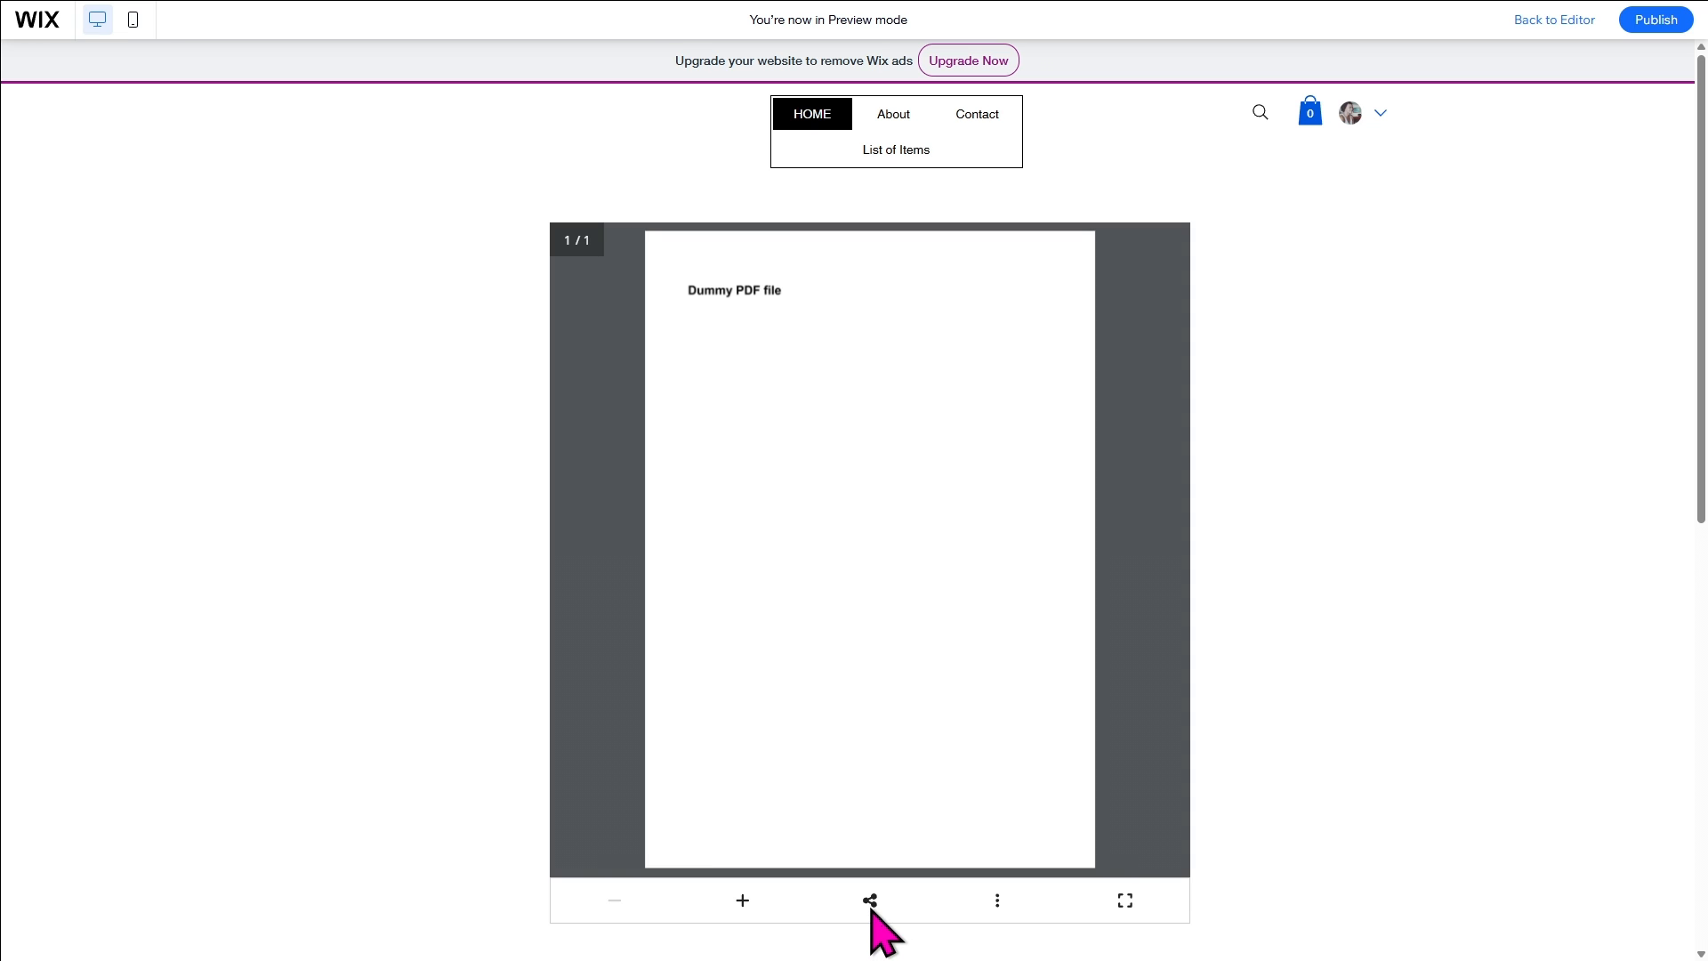
pyautogui.scroll(-5, 1116, 407)
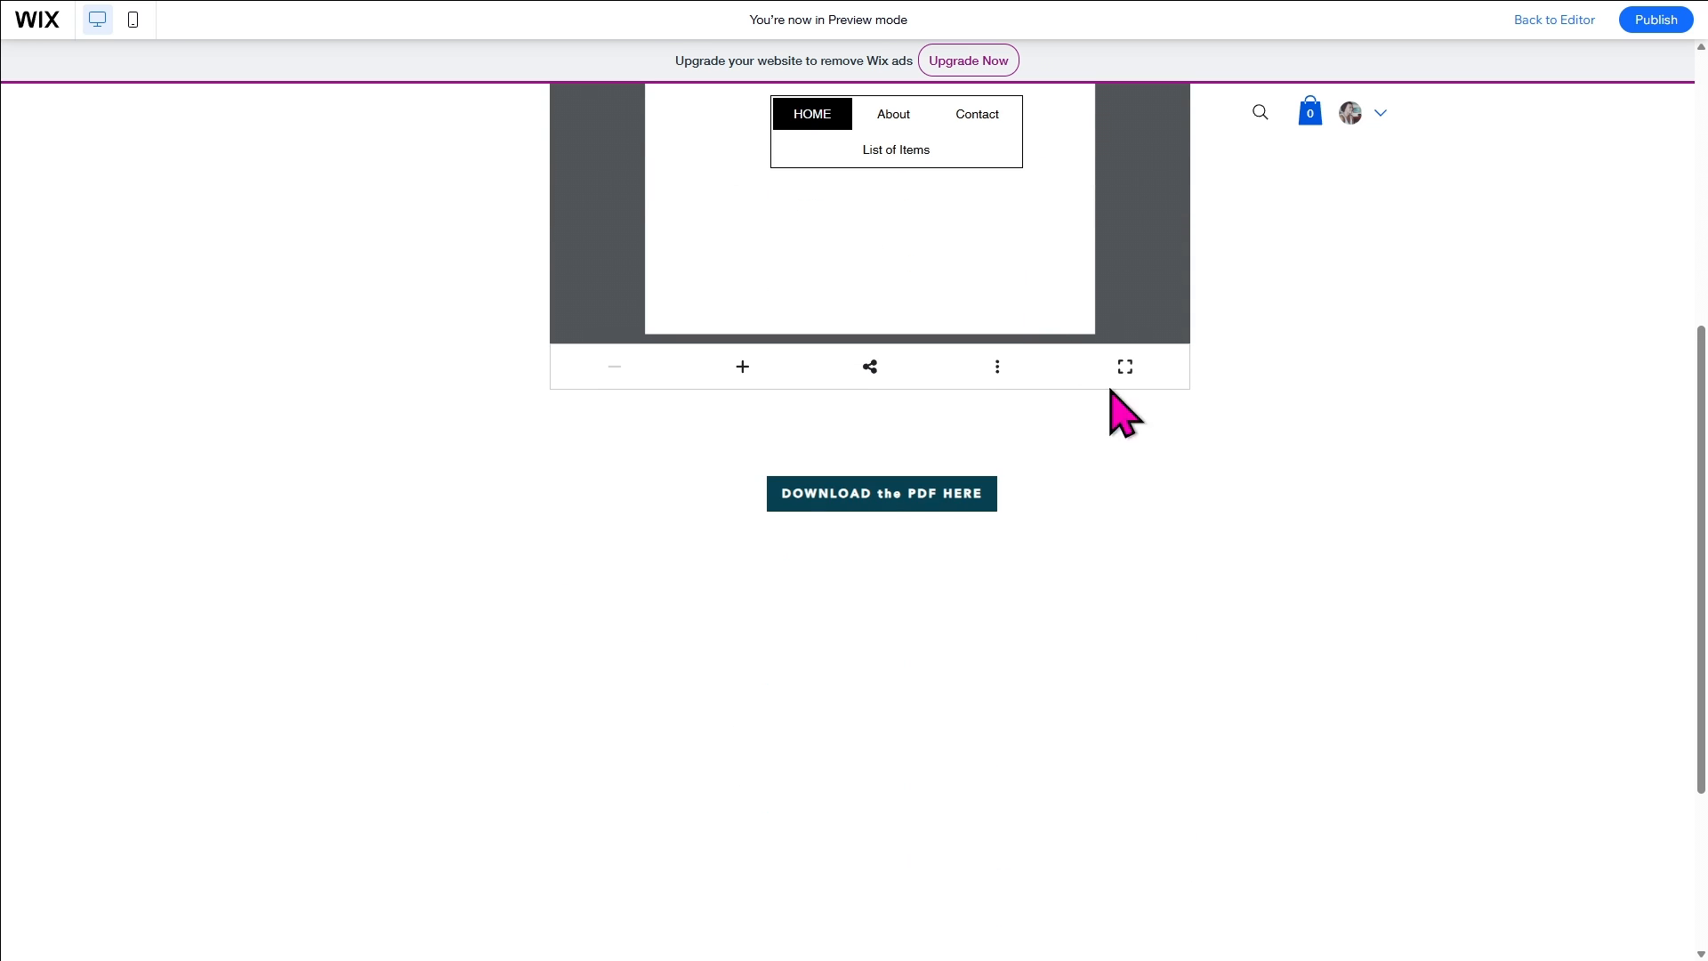
pyautogui.click(886, 494)
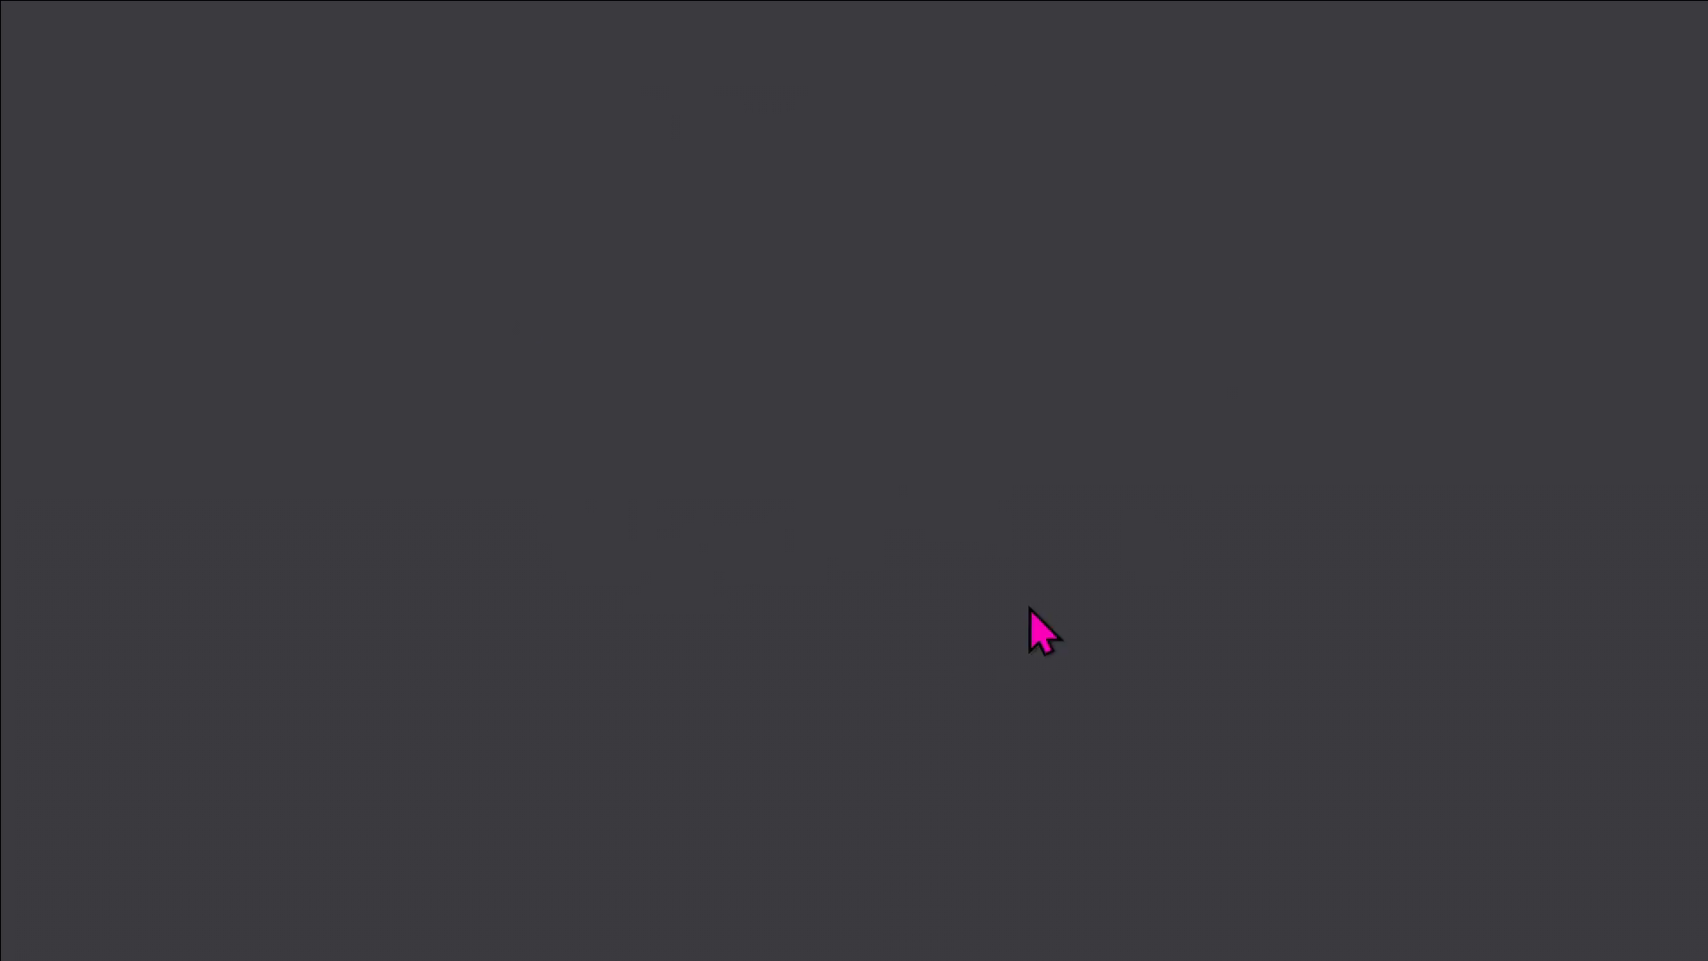